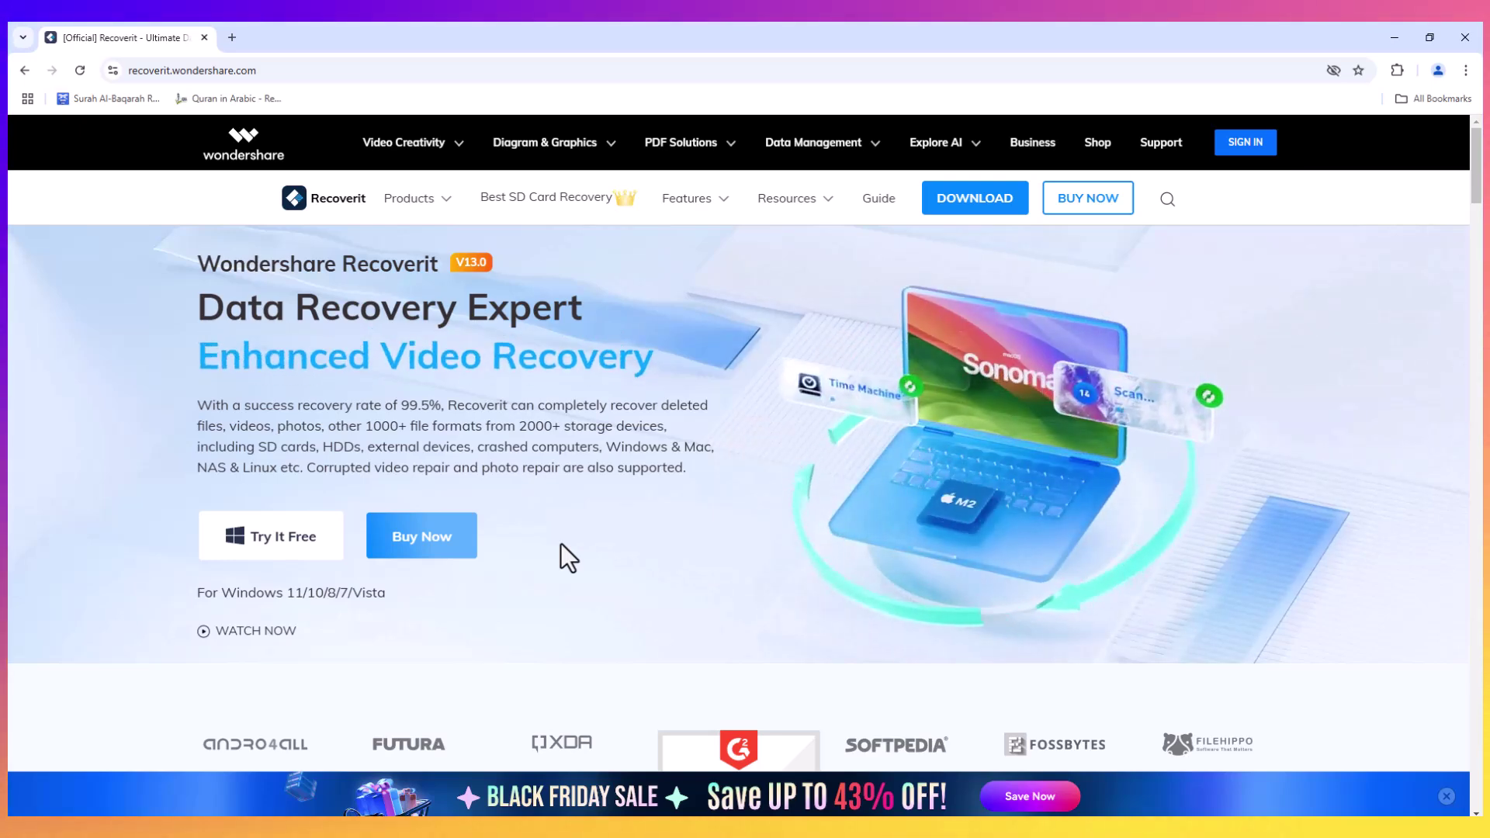
- Browse the Recoverit website's feature cards and testimonials, then minimize the browser to reveal the app
scroll(560, 543, down, 12)
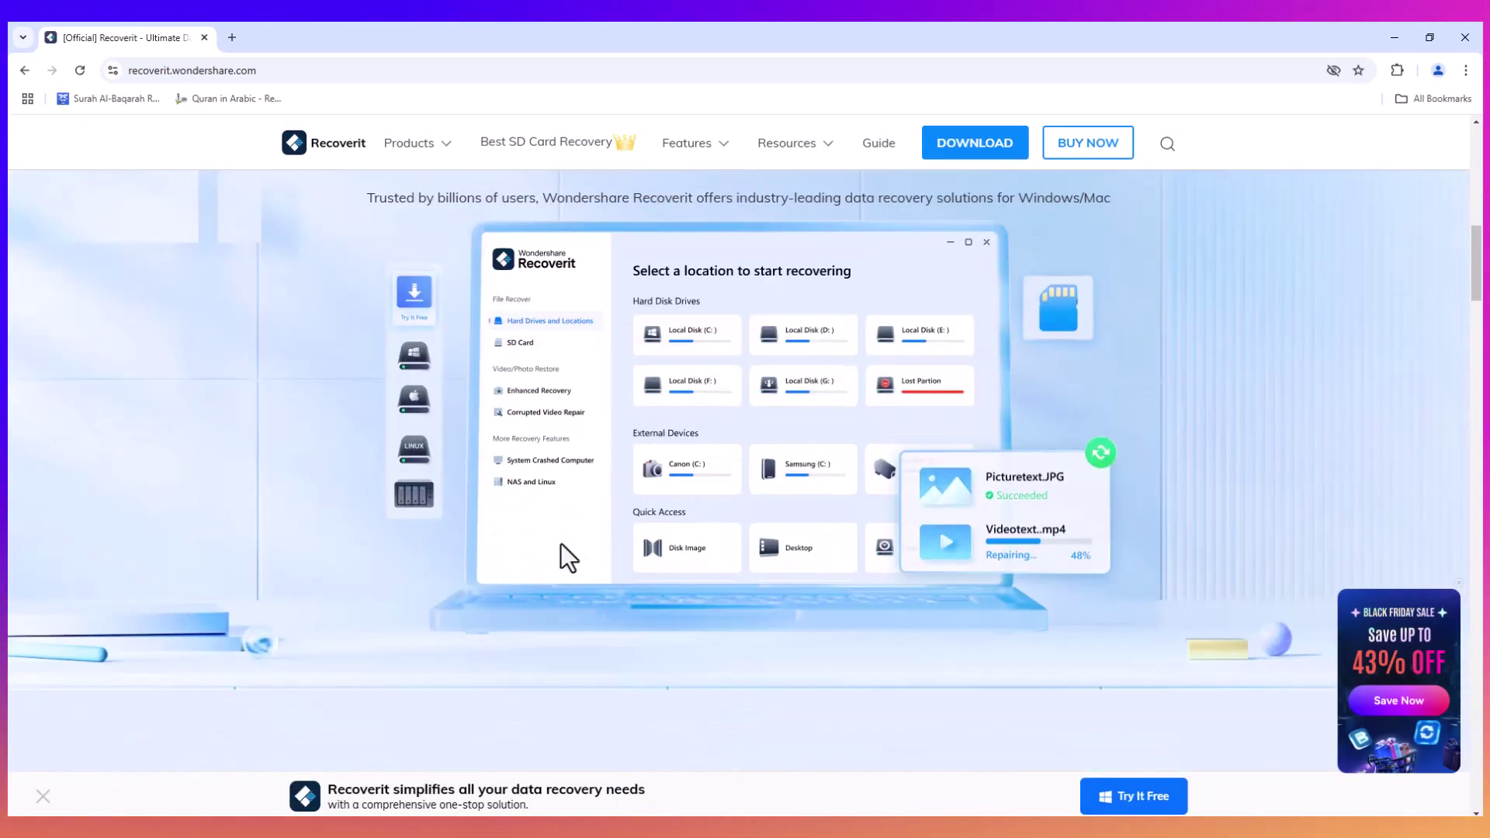
scroll(821, 431, down, 8)
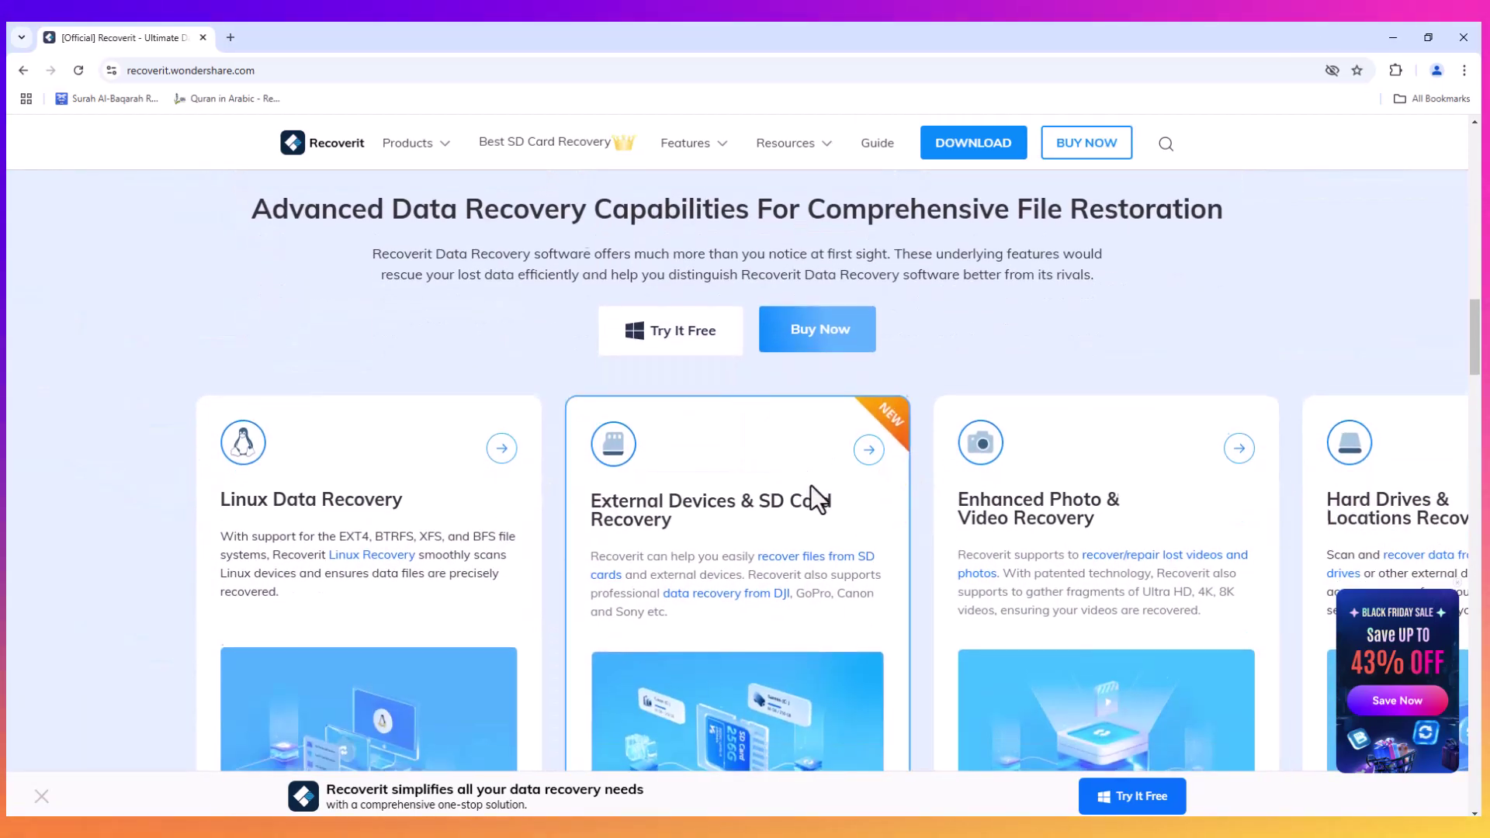
scroll(810, 486, down, 1)
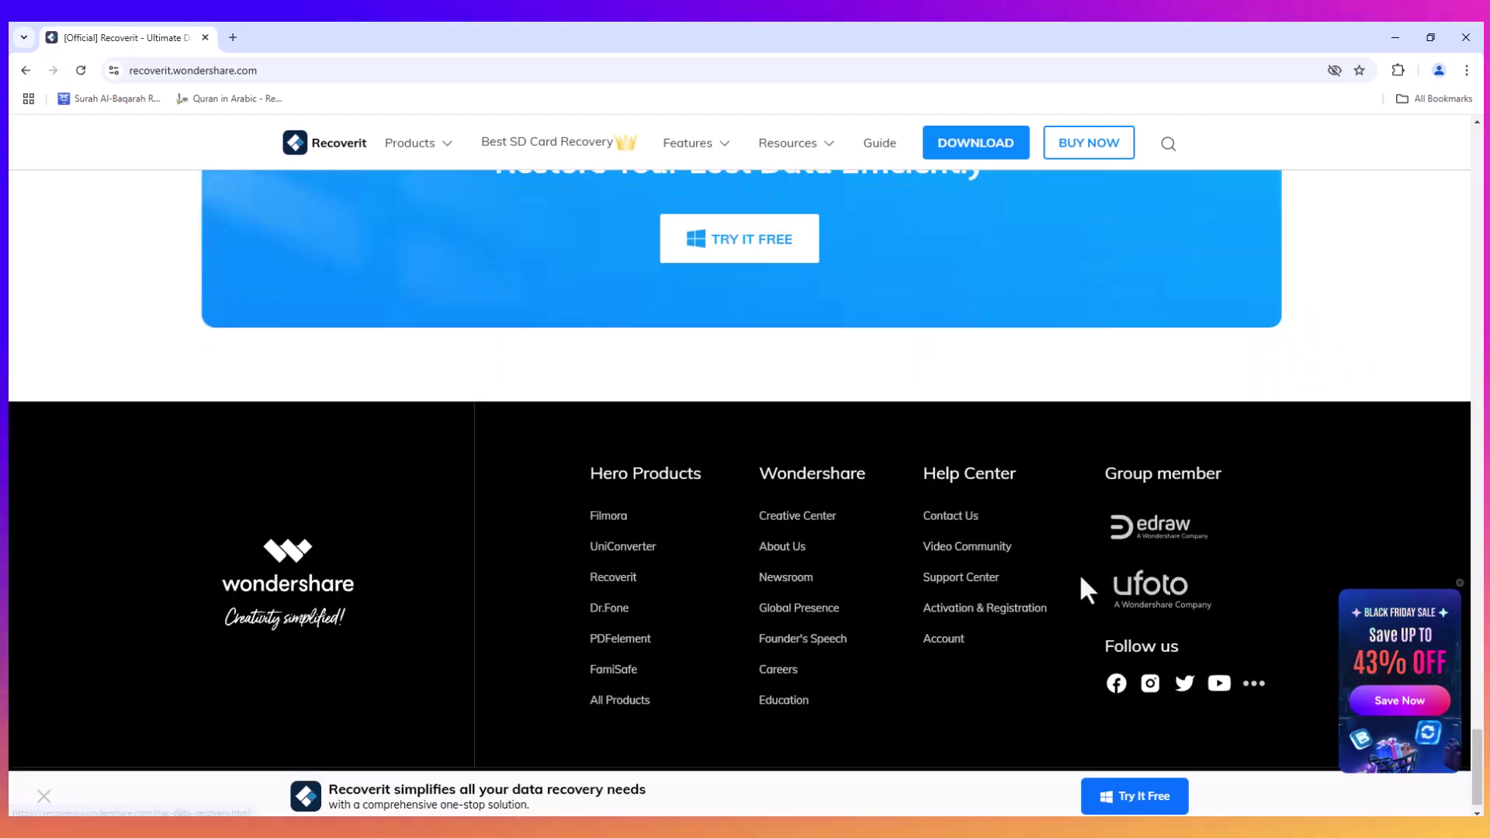
scroll(1081, 585, up, 8)
scroll(1080, 576, up, 15)
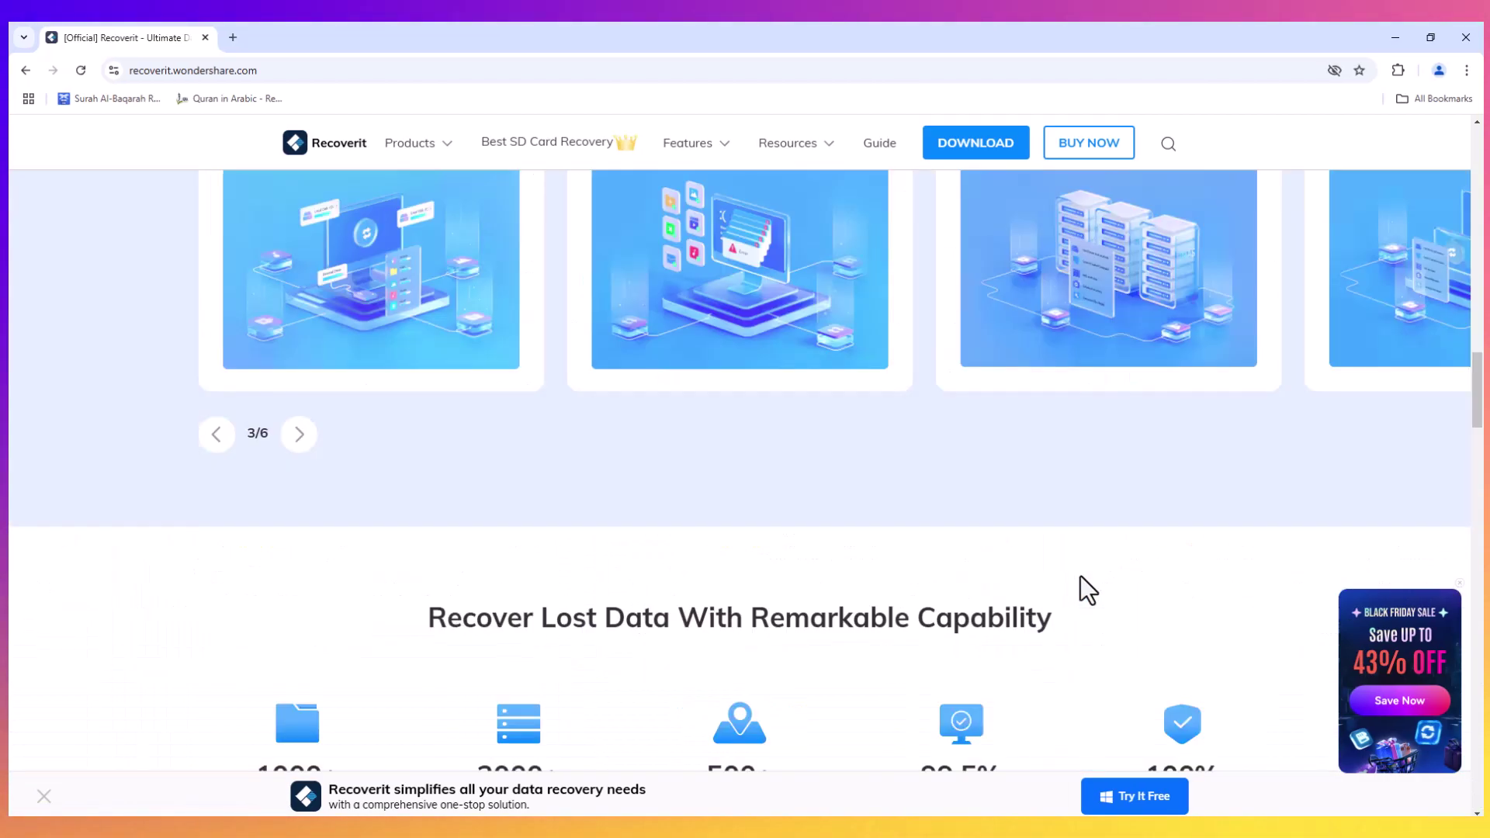
scroll(1085, 588, up, 2)
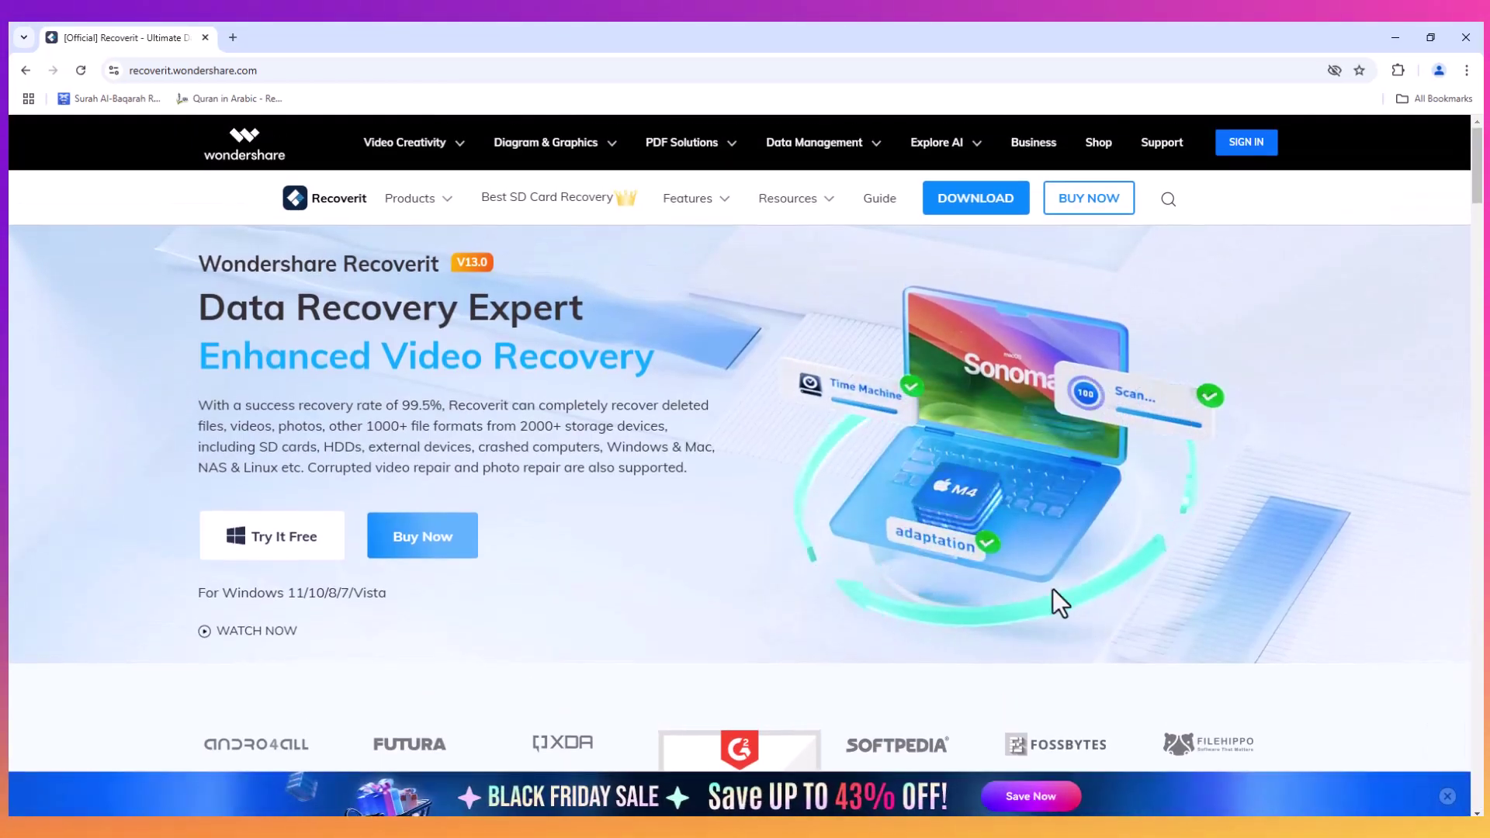
scroll(723, 516, down, 3)
scroll(723, 512, down, 10)
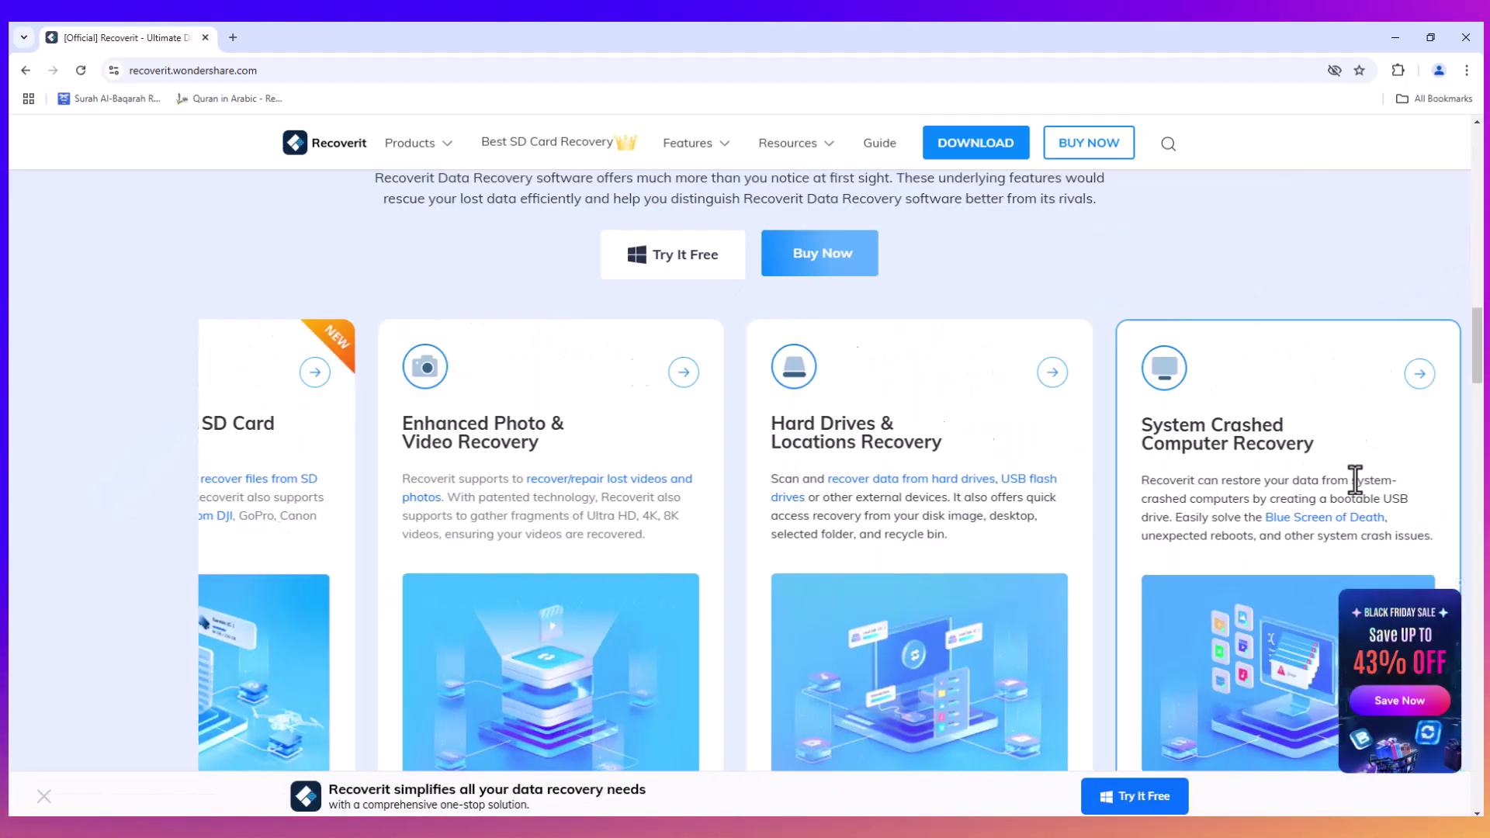
scroll(1102, 519, down, 8)
scroll(1102, 519, down, 10)
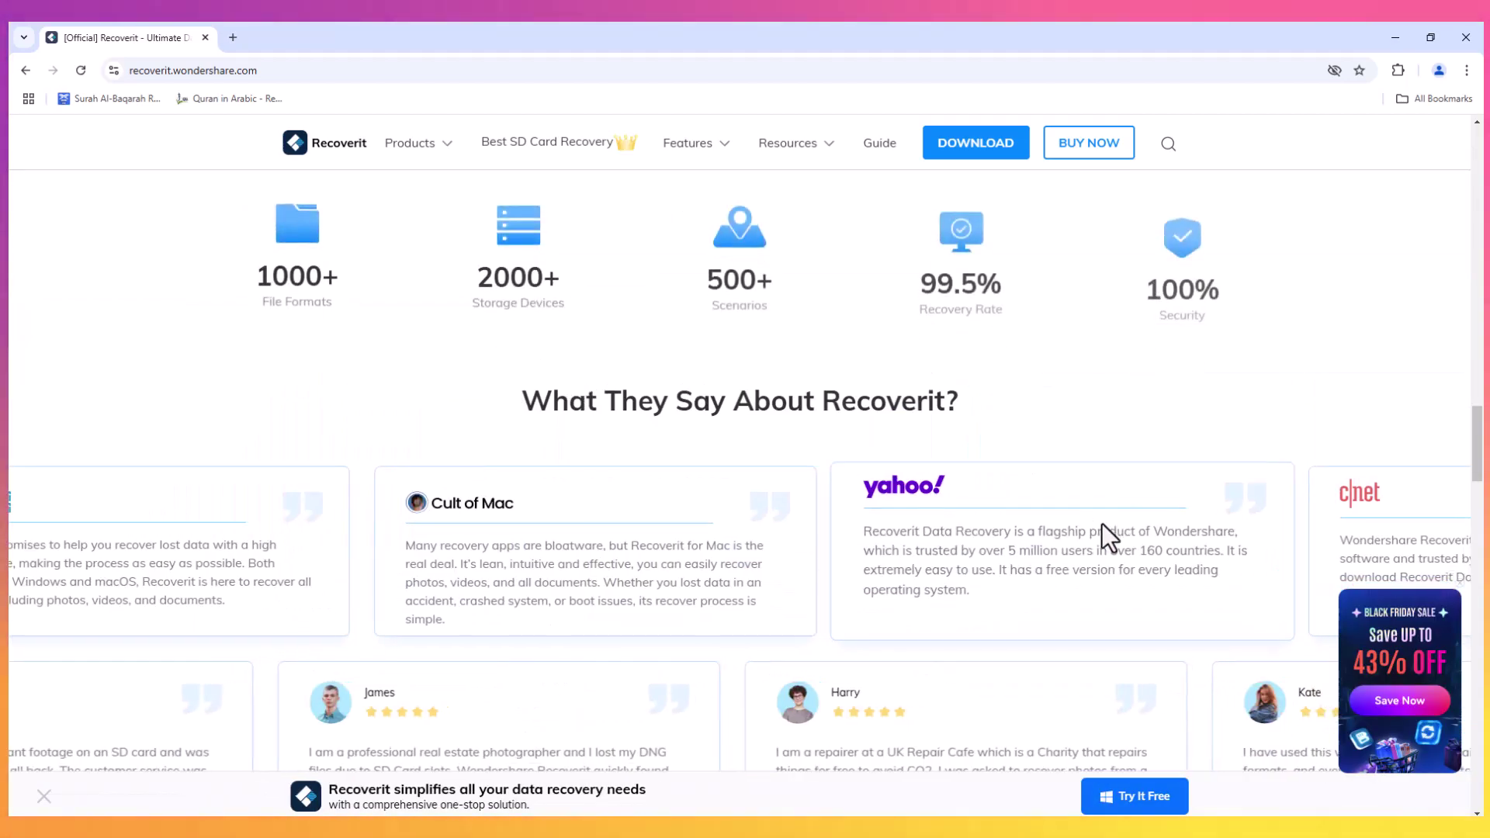
scroll(1059, 513, down, 15)
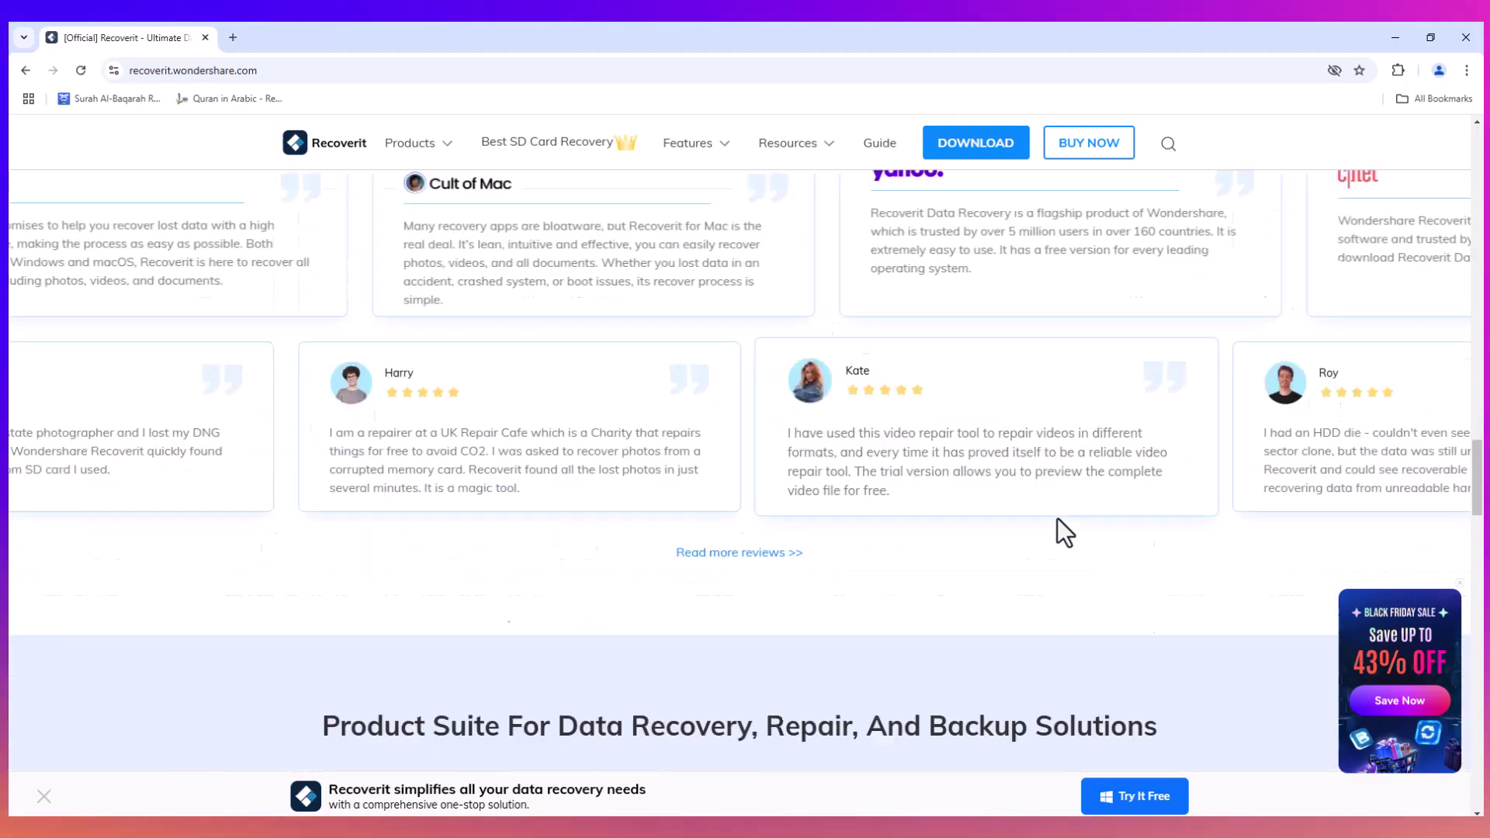
scroll(1078, 568, down, 5)
scroll(1079, 574, up, 15)
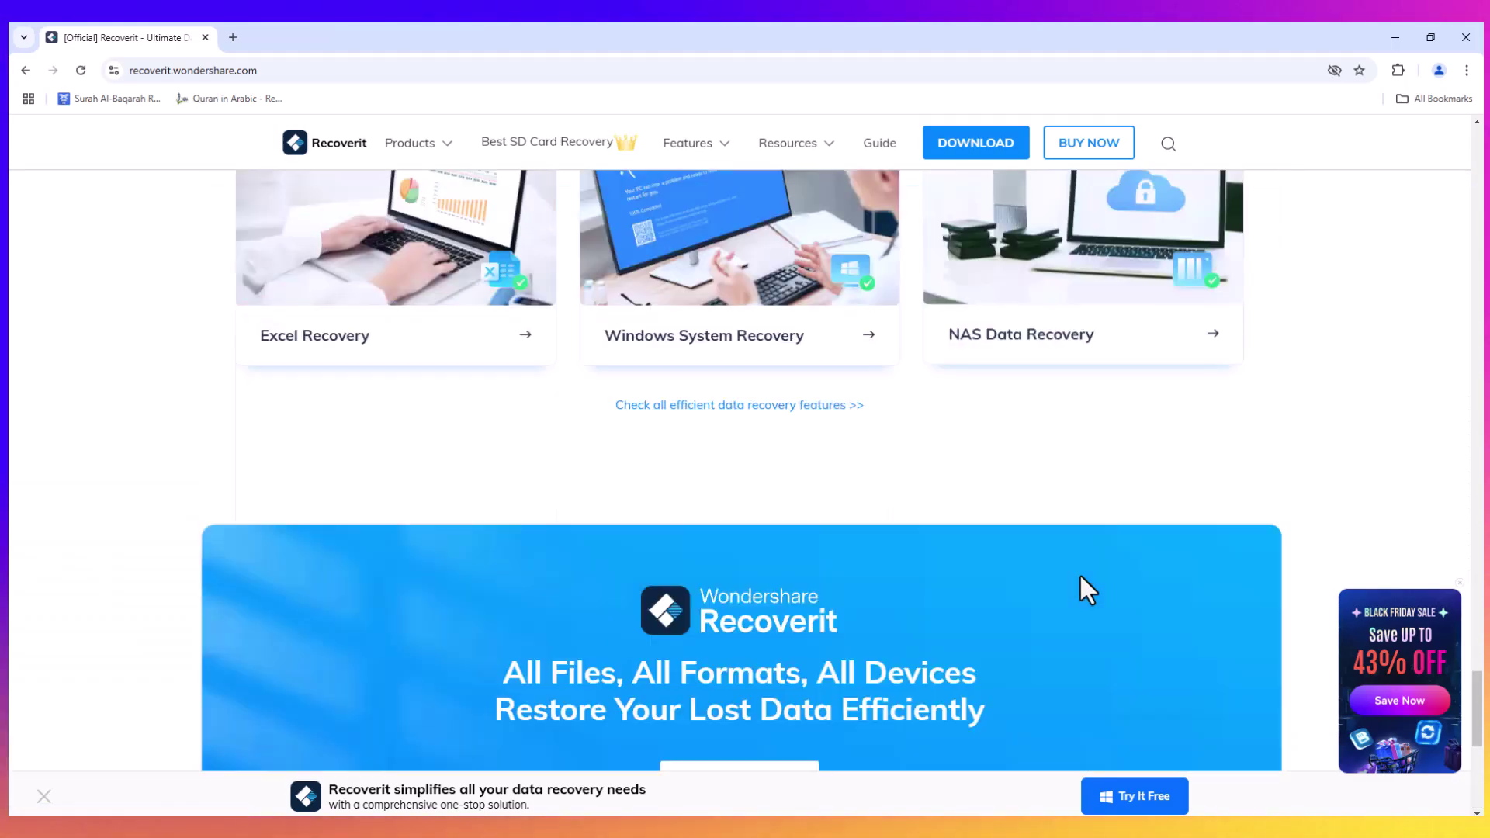
scroll(1078, 574, up, 20)
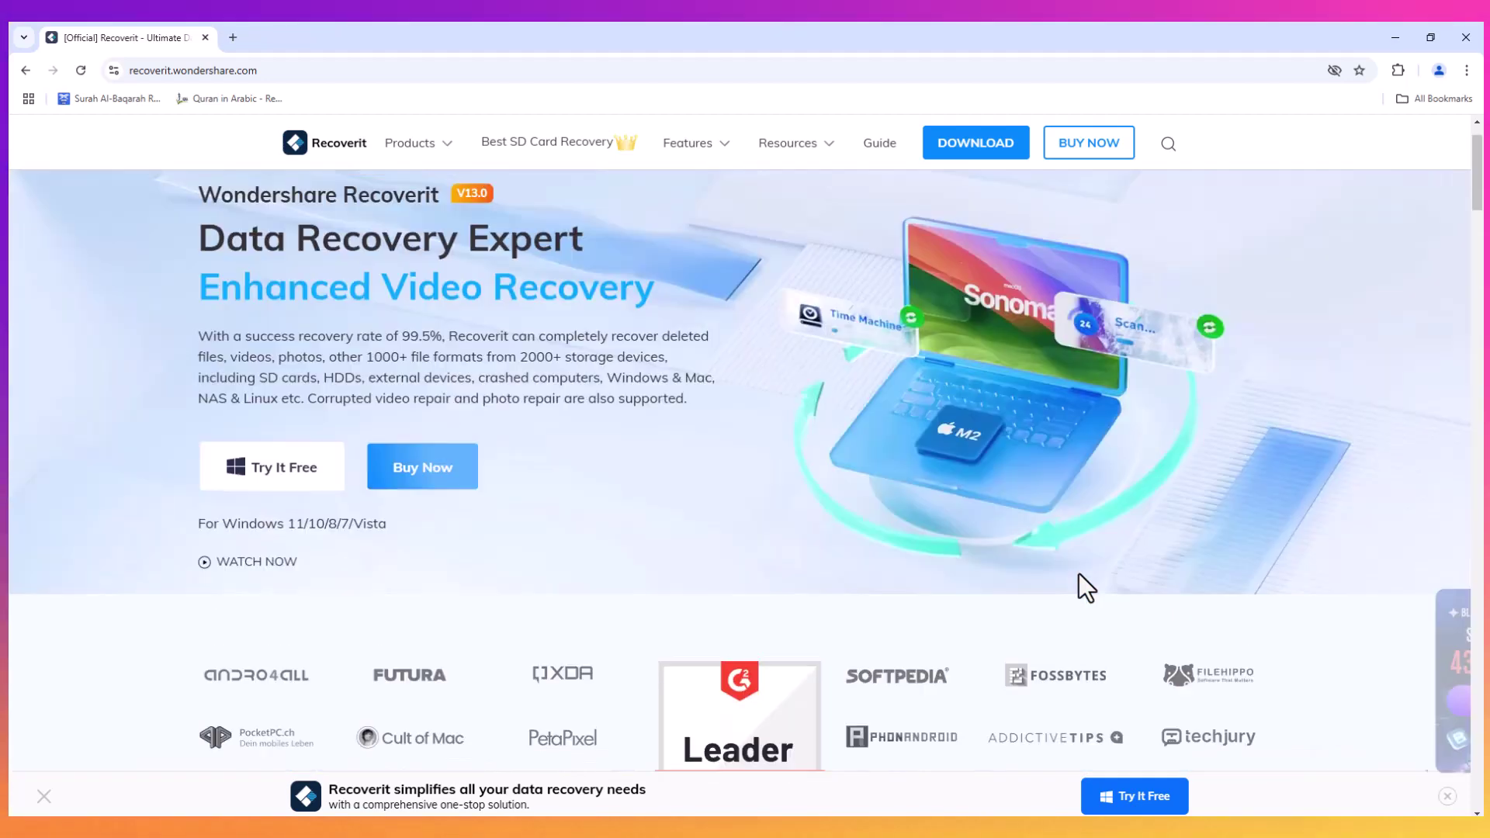
scroll(722, 543, down, 2)
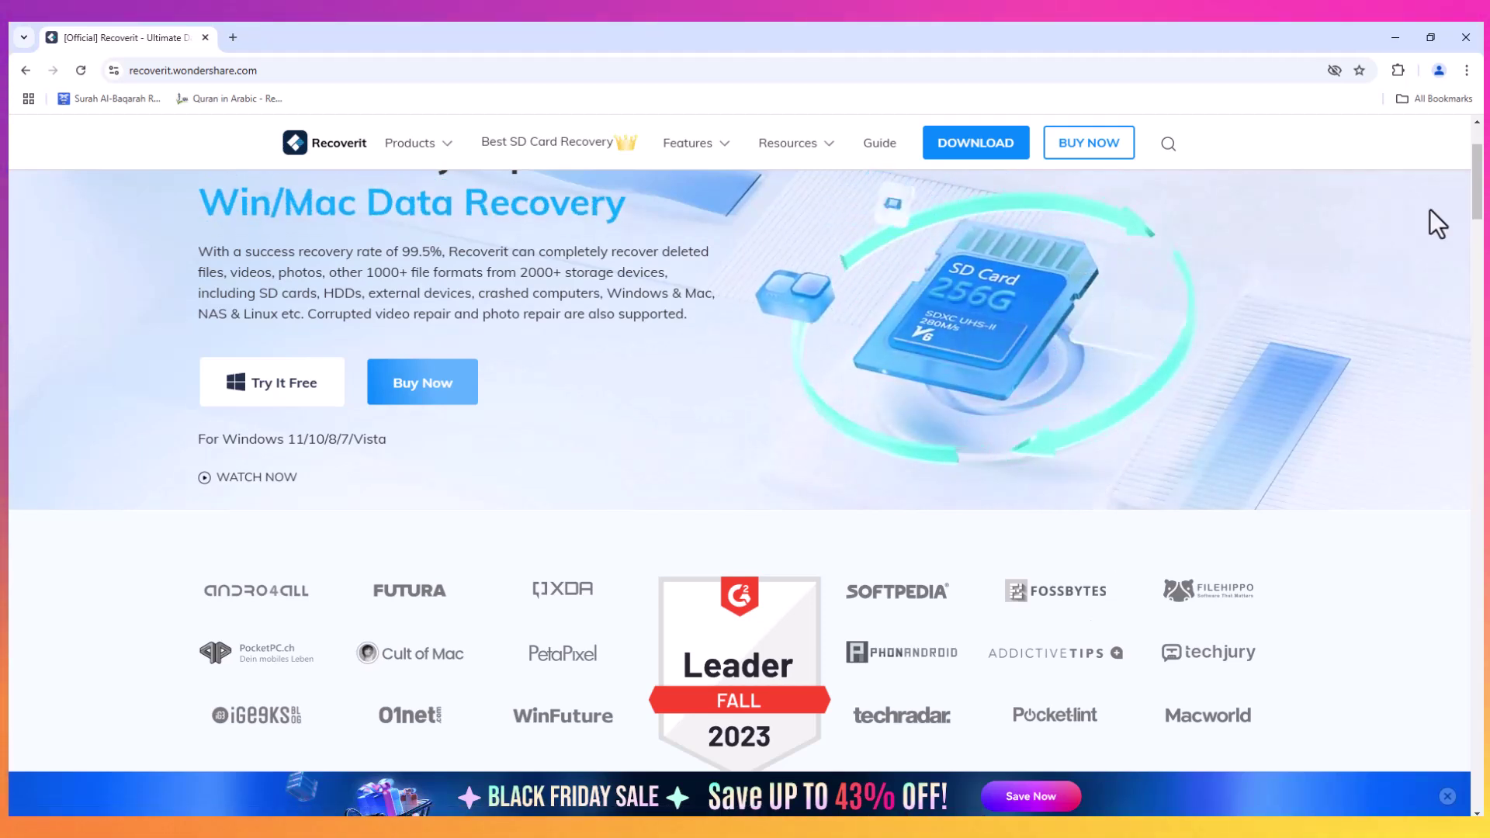
click(1397, 39)
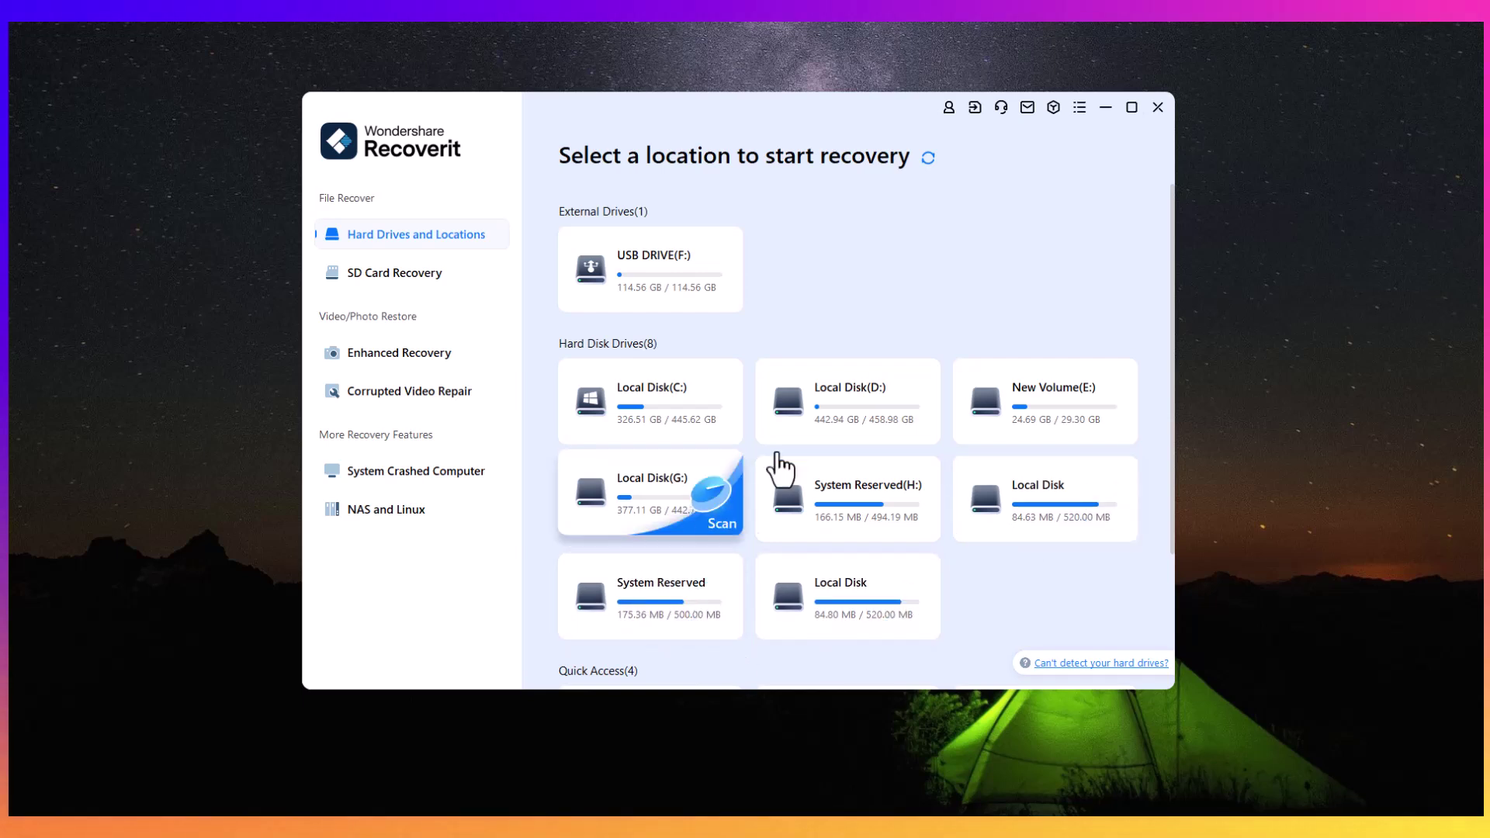
- Browse the drive list, then switch to SD Card Recovery, which lists the SanDisk Ultra USB 3.0 (F:)
scroll(865, 497, down, 2)
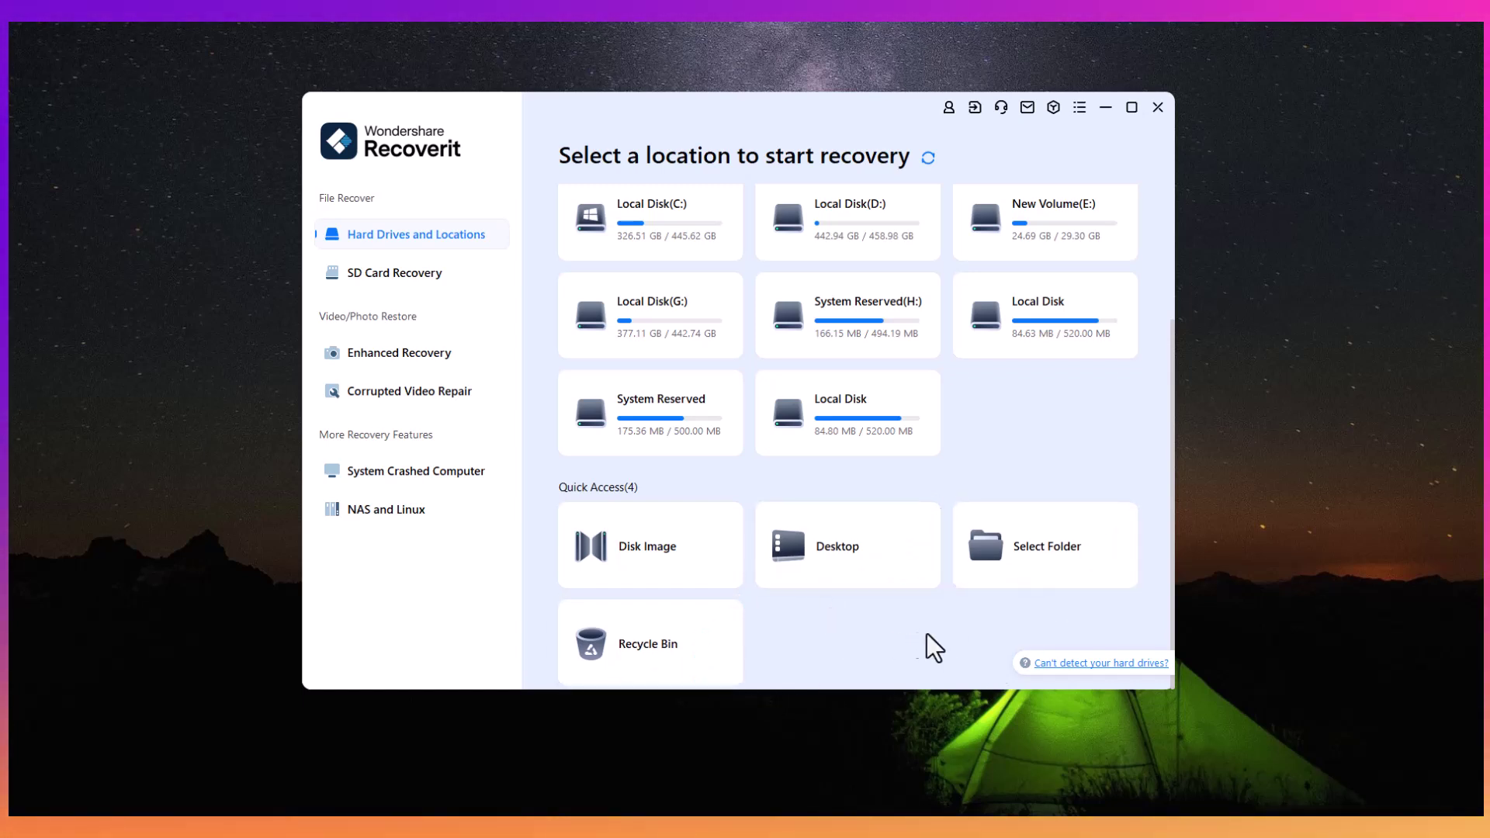
scroll(625, 378, up, 2)
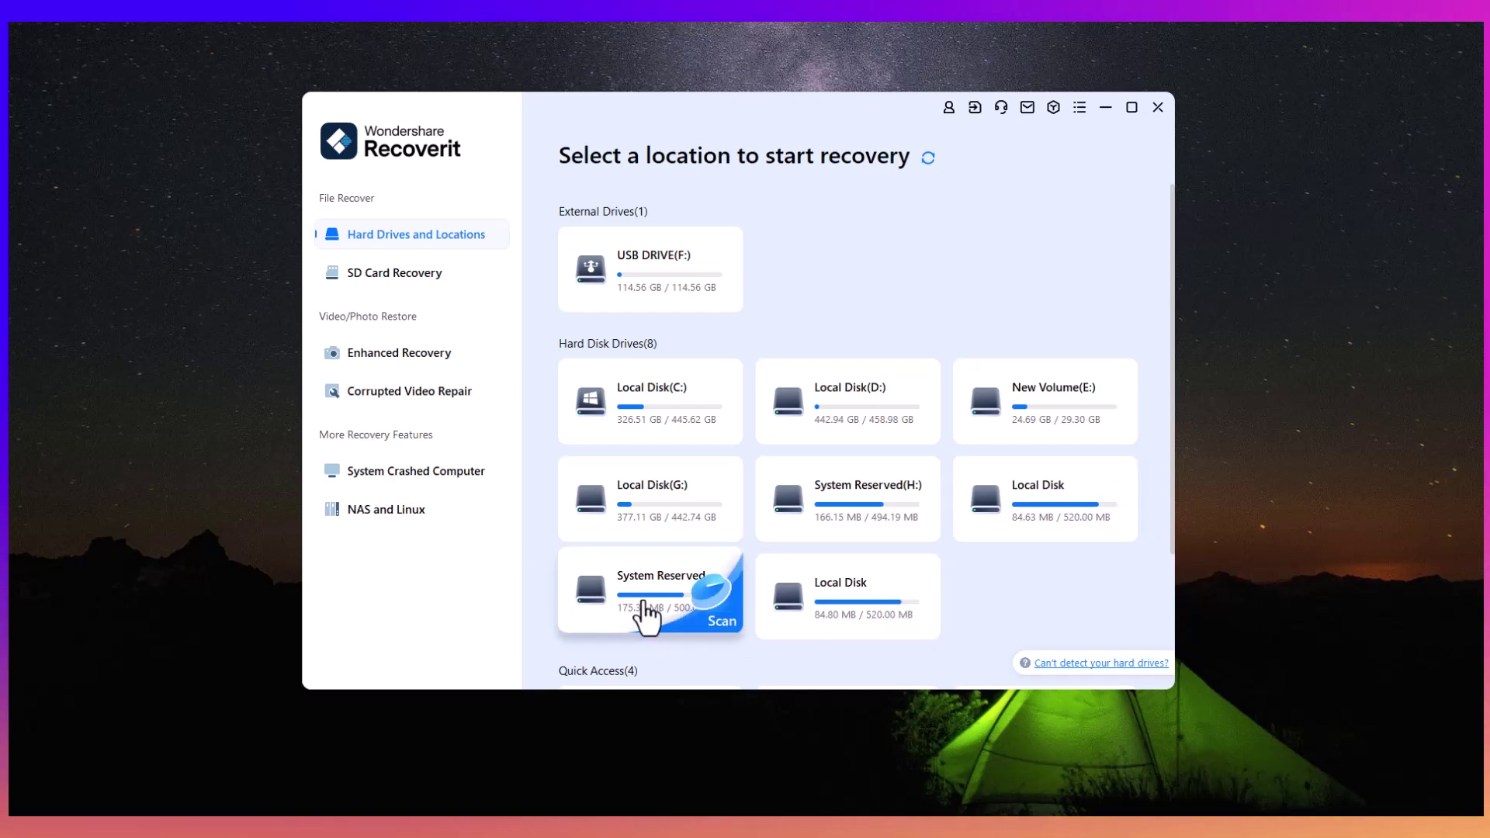
scroll(858, 501, down, 2)
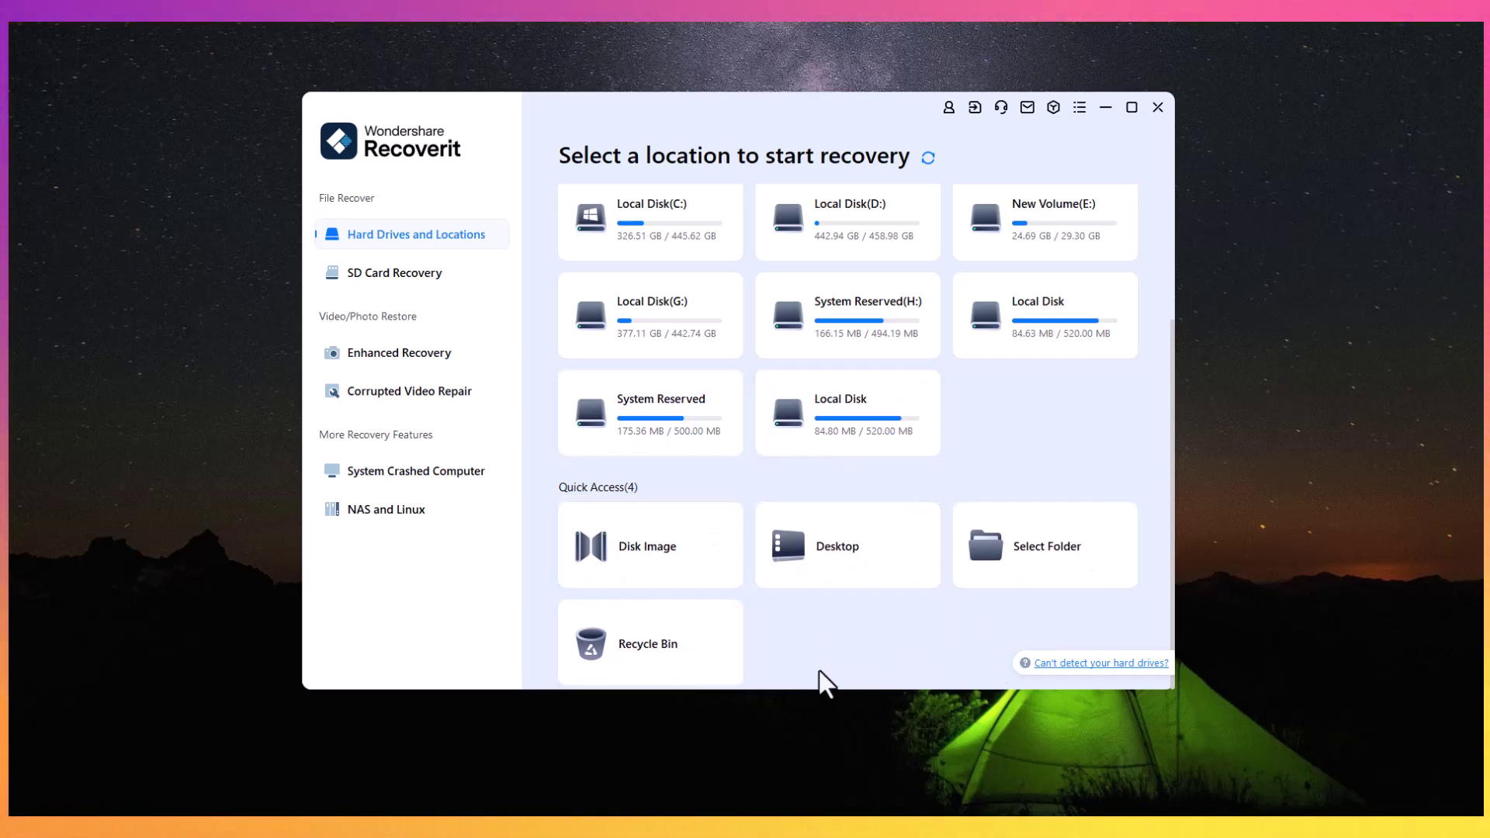
scroll(656, 632, up, 2)
click(416, 275)
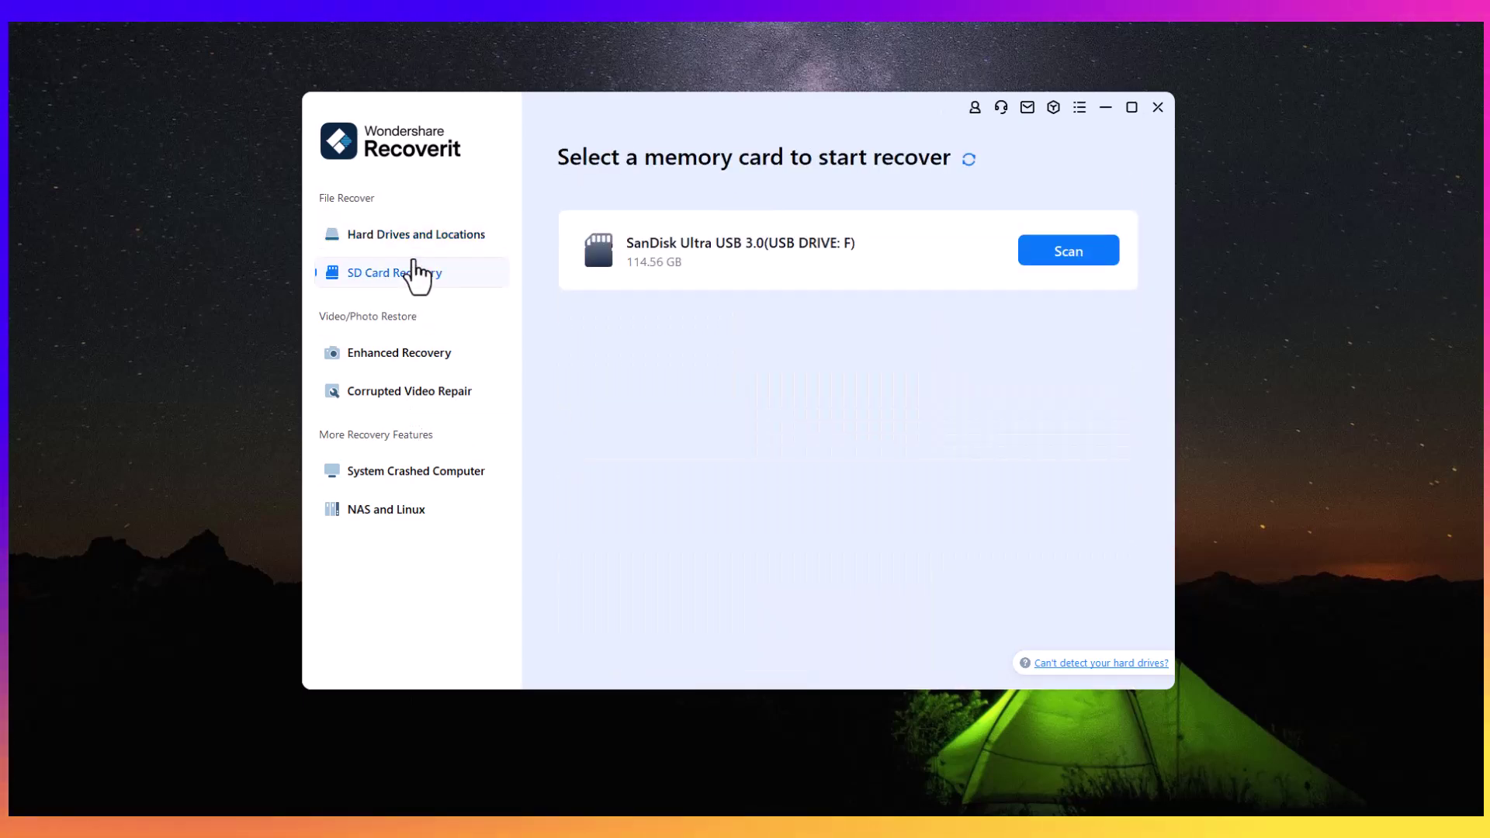
- View Enhanced Recovery's drive list, then switch to the Corrupted Video Repair page
click(426, 364)
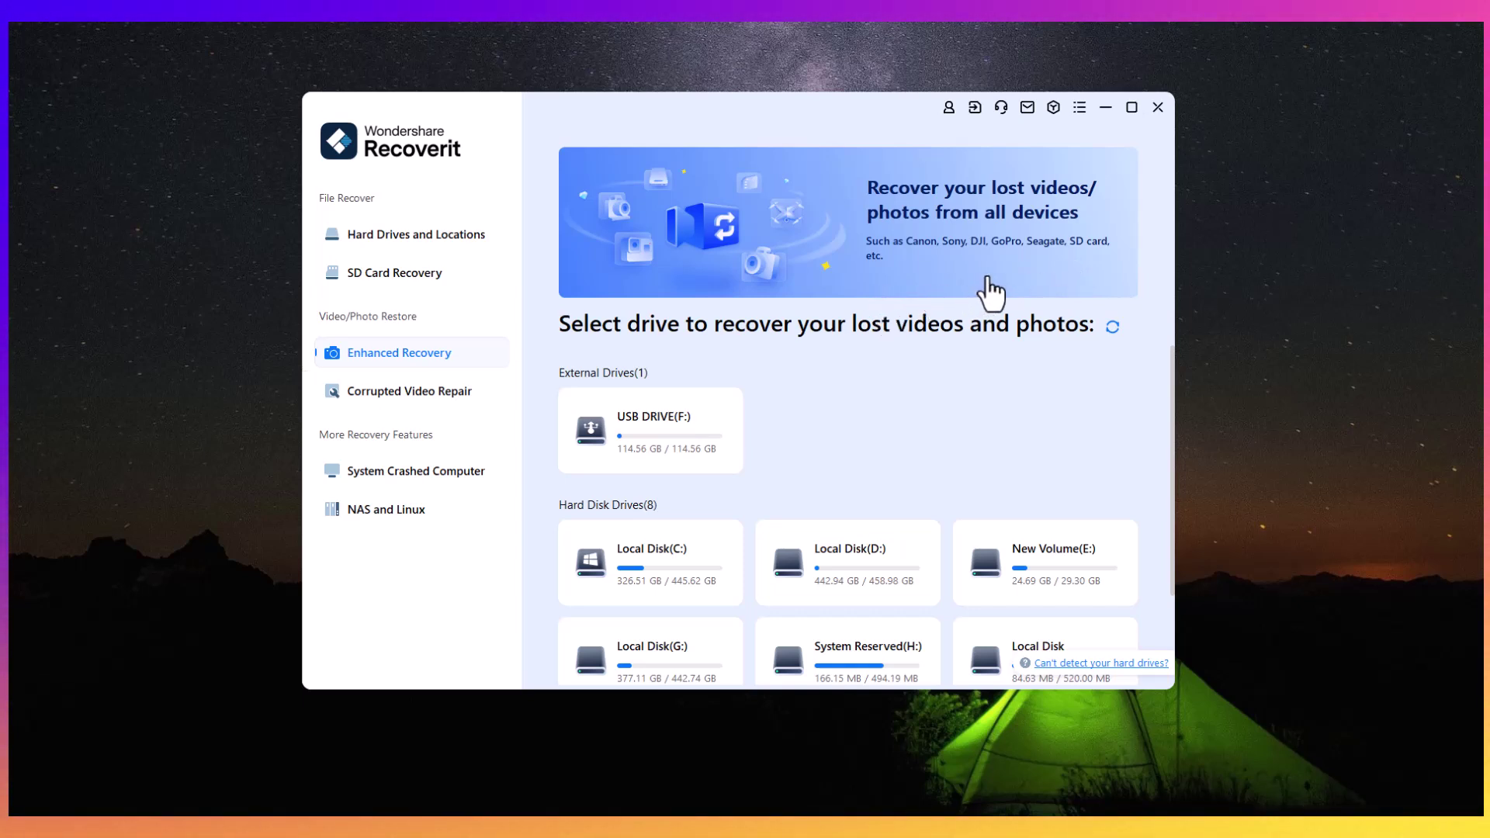
scroll(899, 475, down, 2)
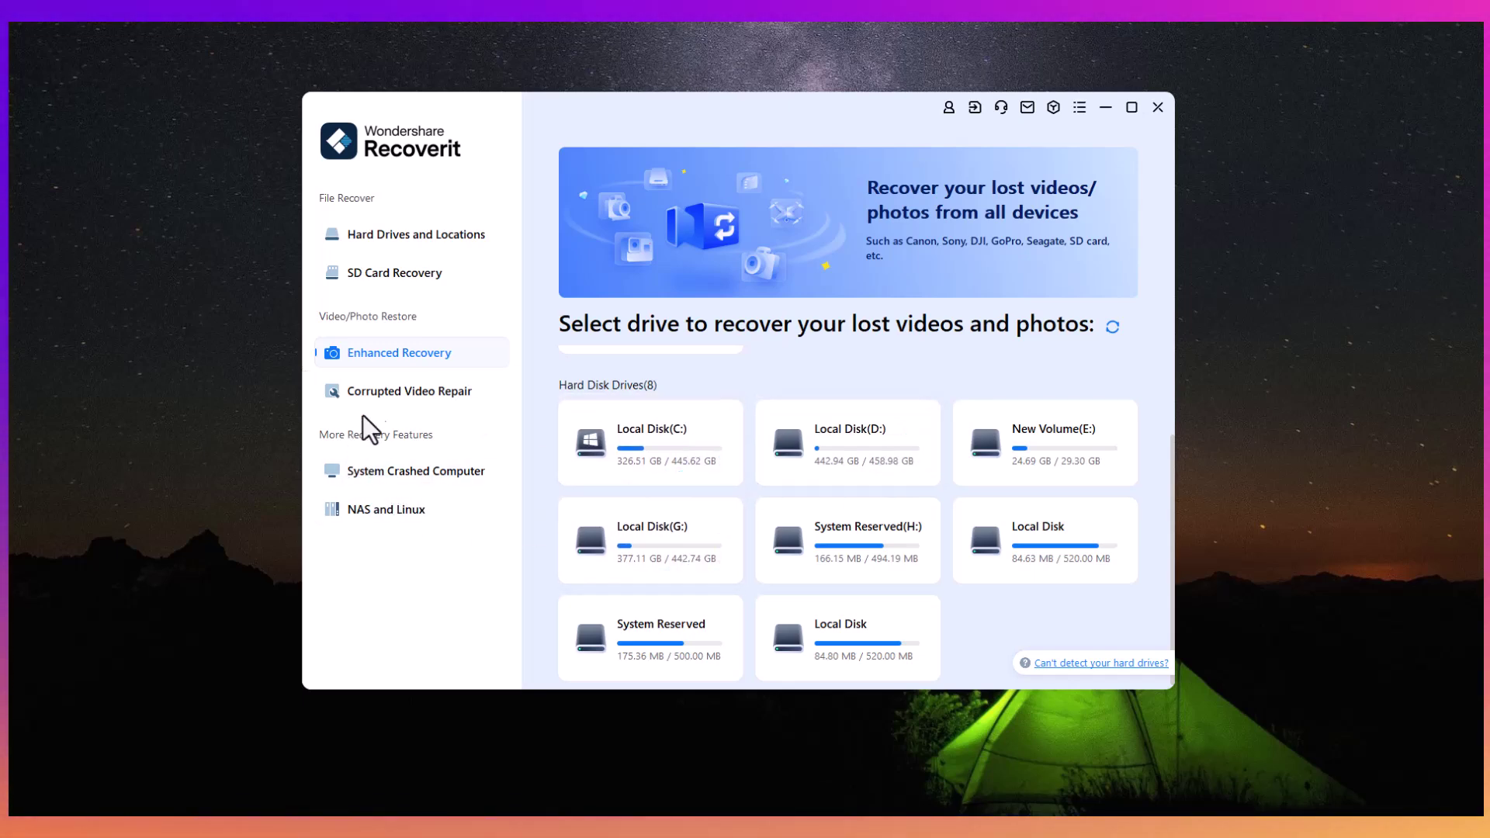
click(421, 393)
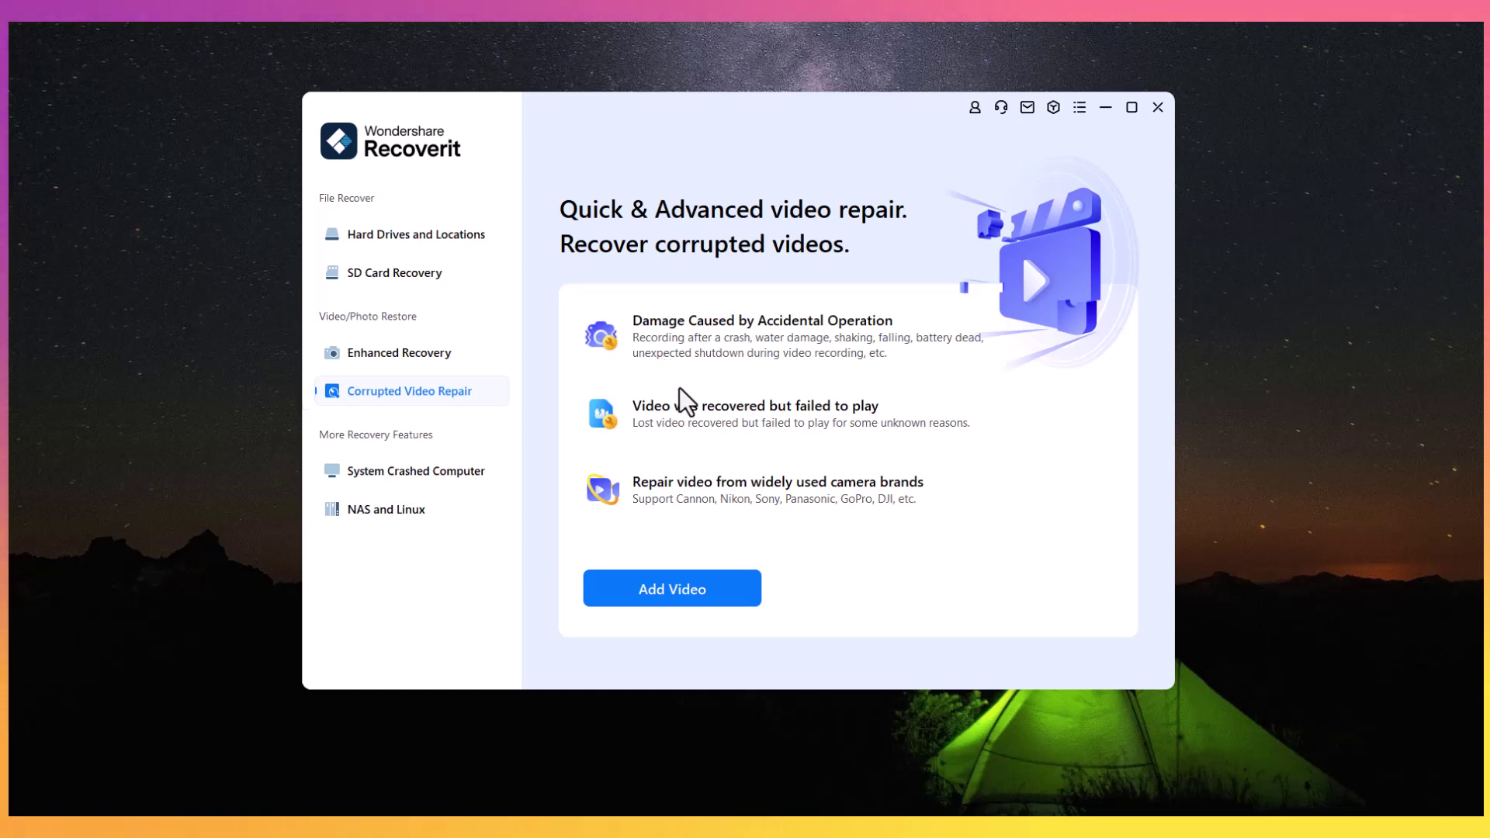
- Check the System Crashed Computer and NAS and Linux pages, then return to Hard Drives and Locations
click(420, 475)
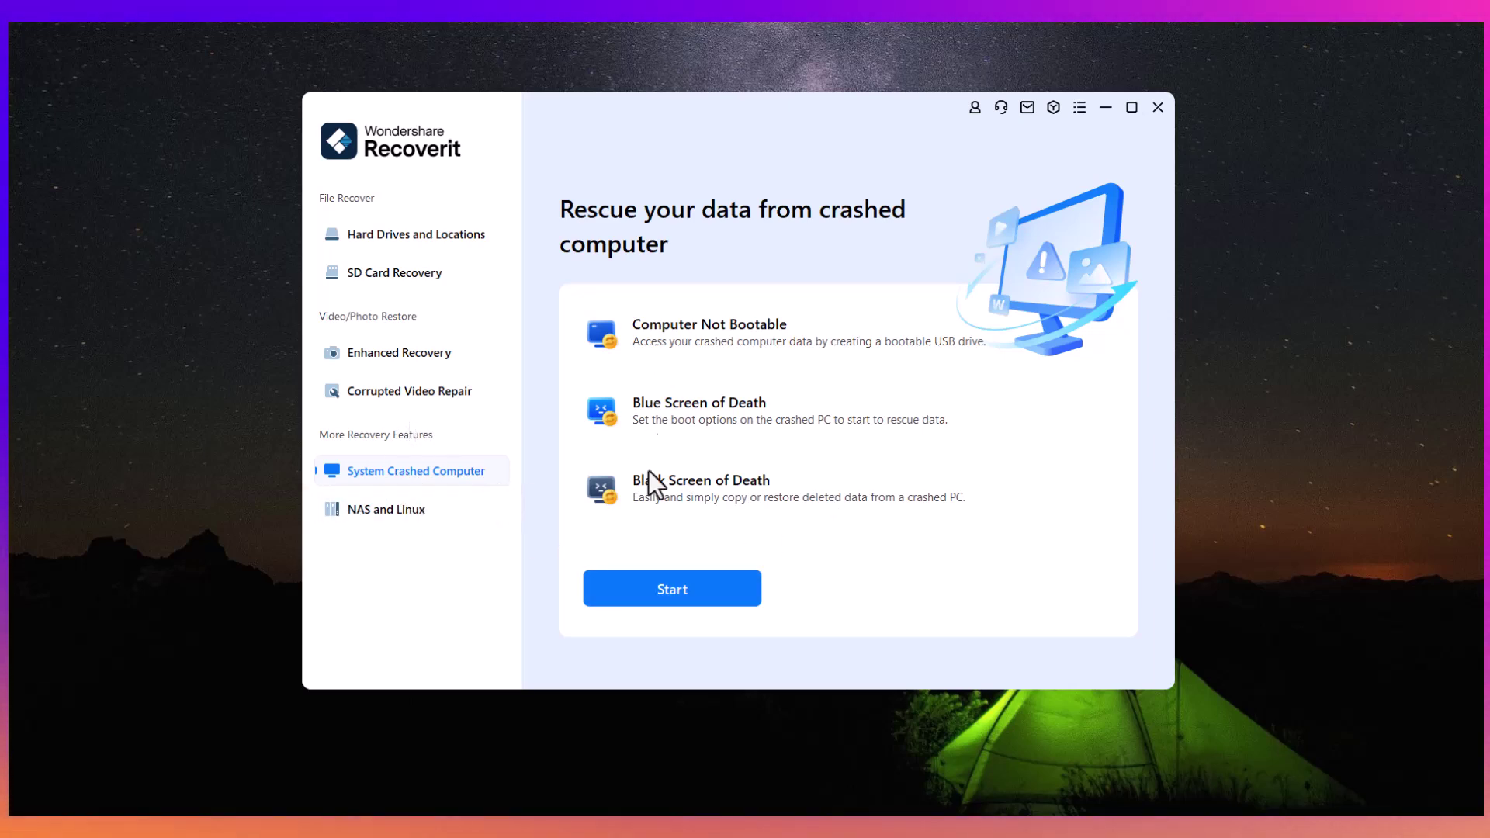
click(388, 509)
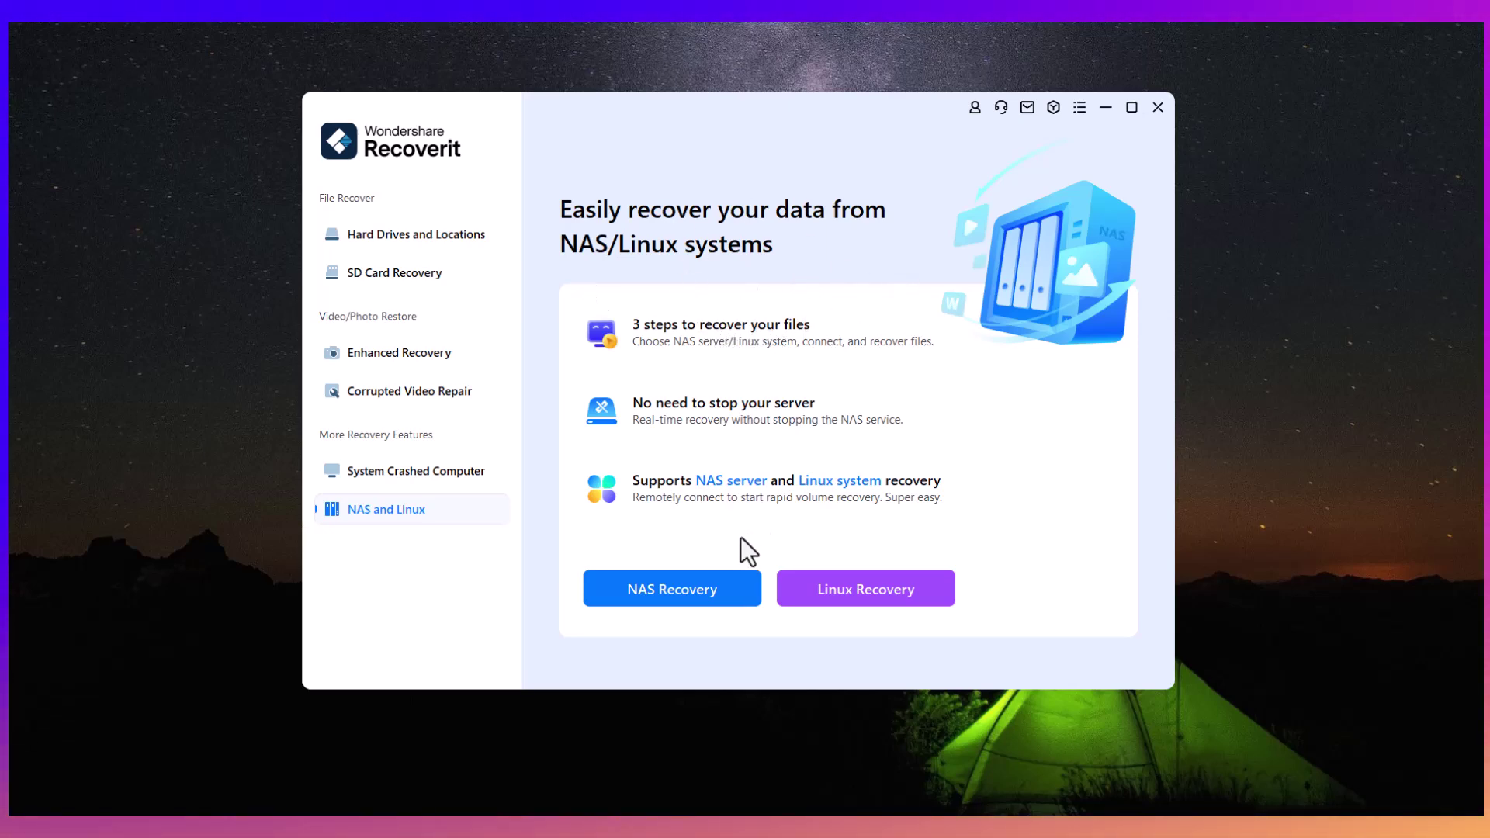
click(462, 235)
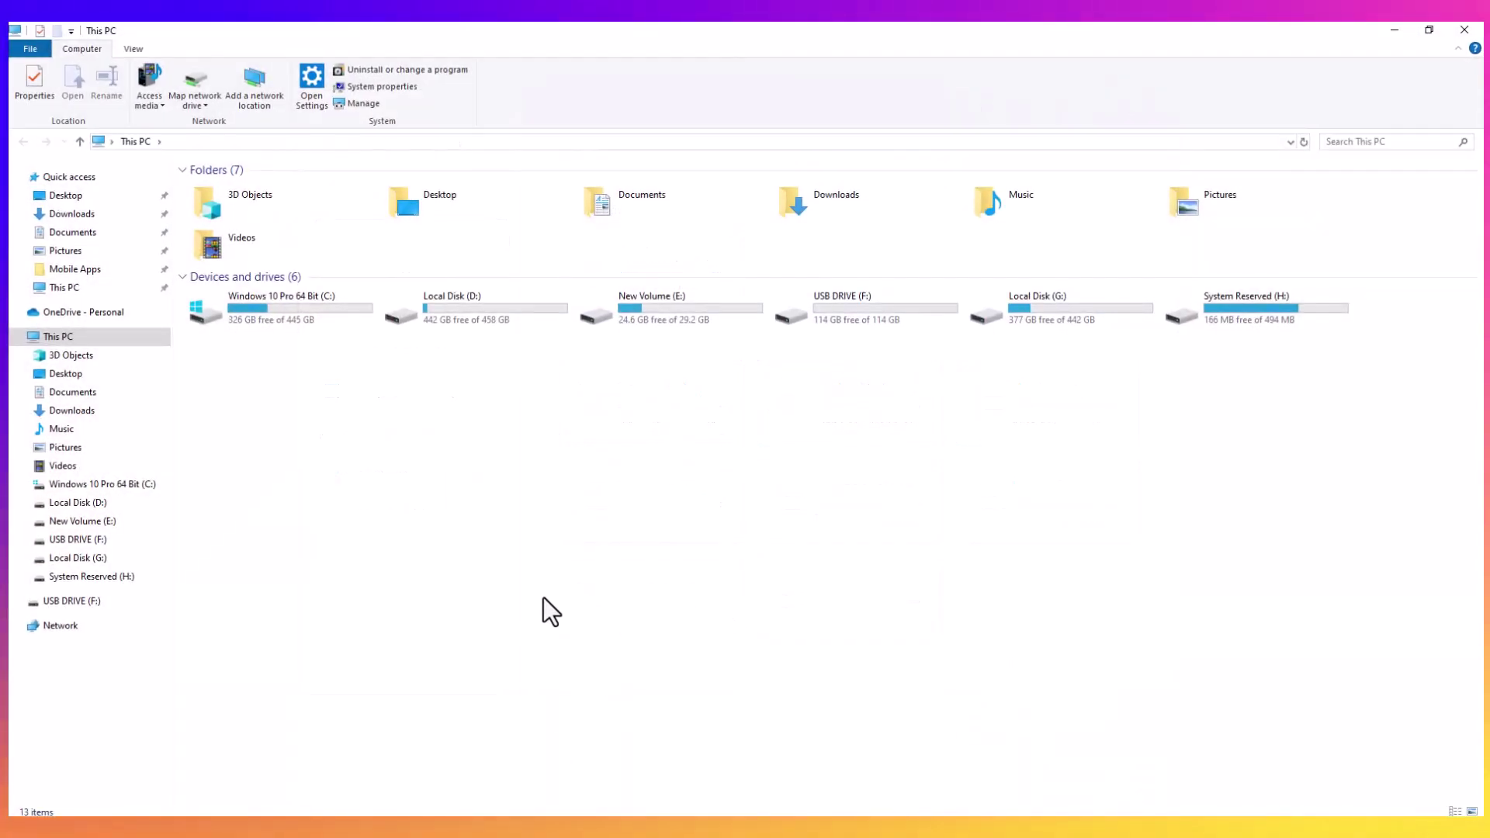
- Open USB DRIVE (F:) and permanently delete all 12 of its files with Shift+Delete
double_click(918, 325)
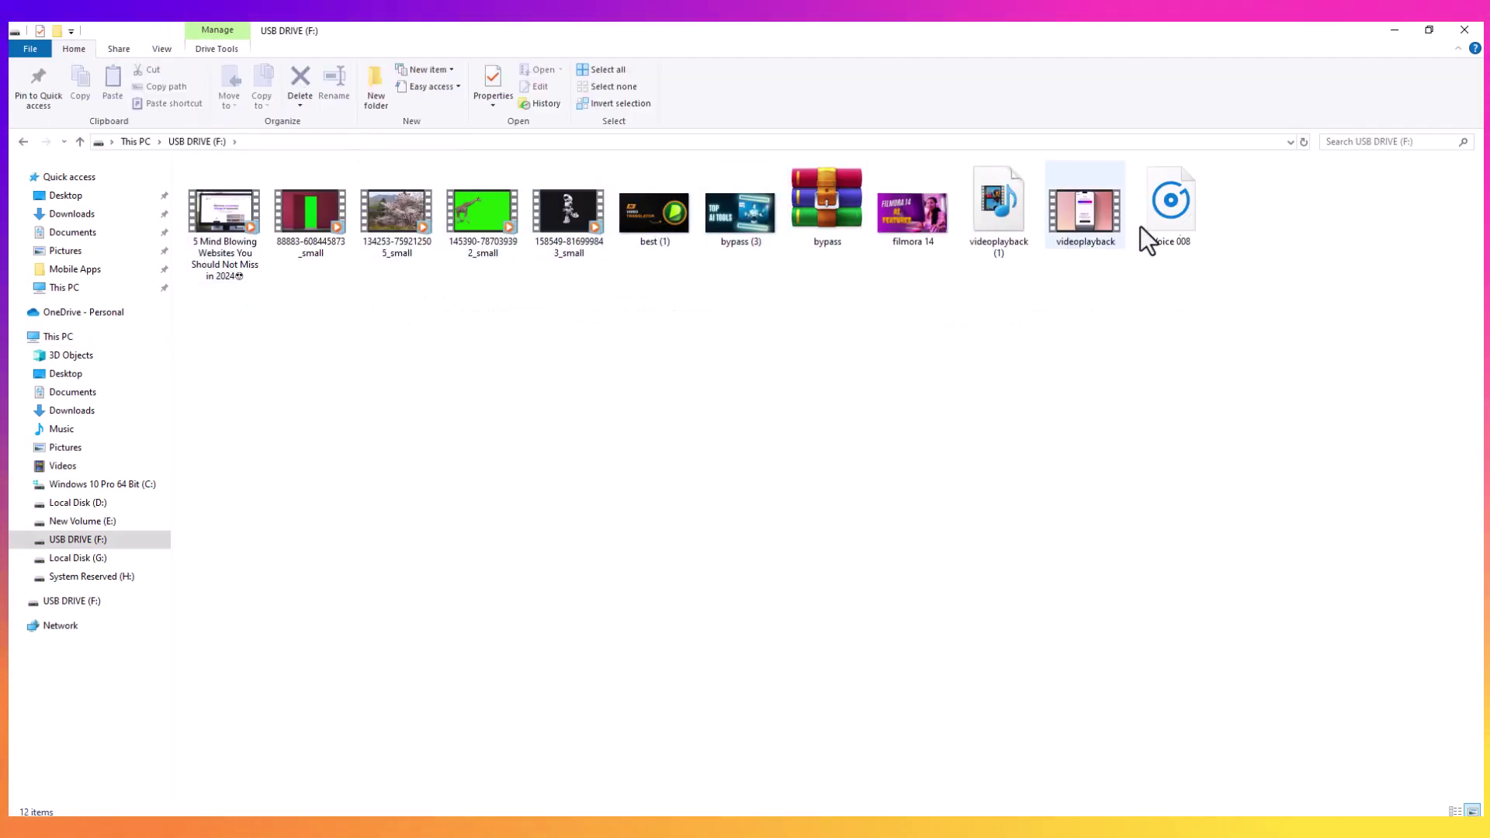
drag(1175, 346, 232, 211)
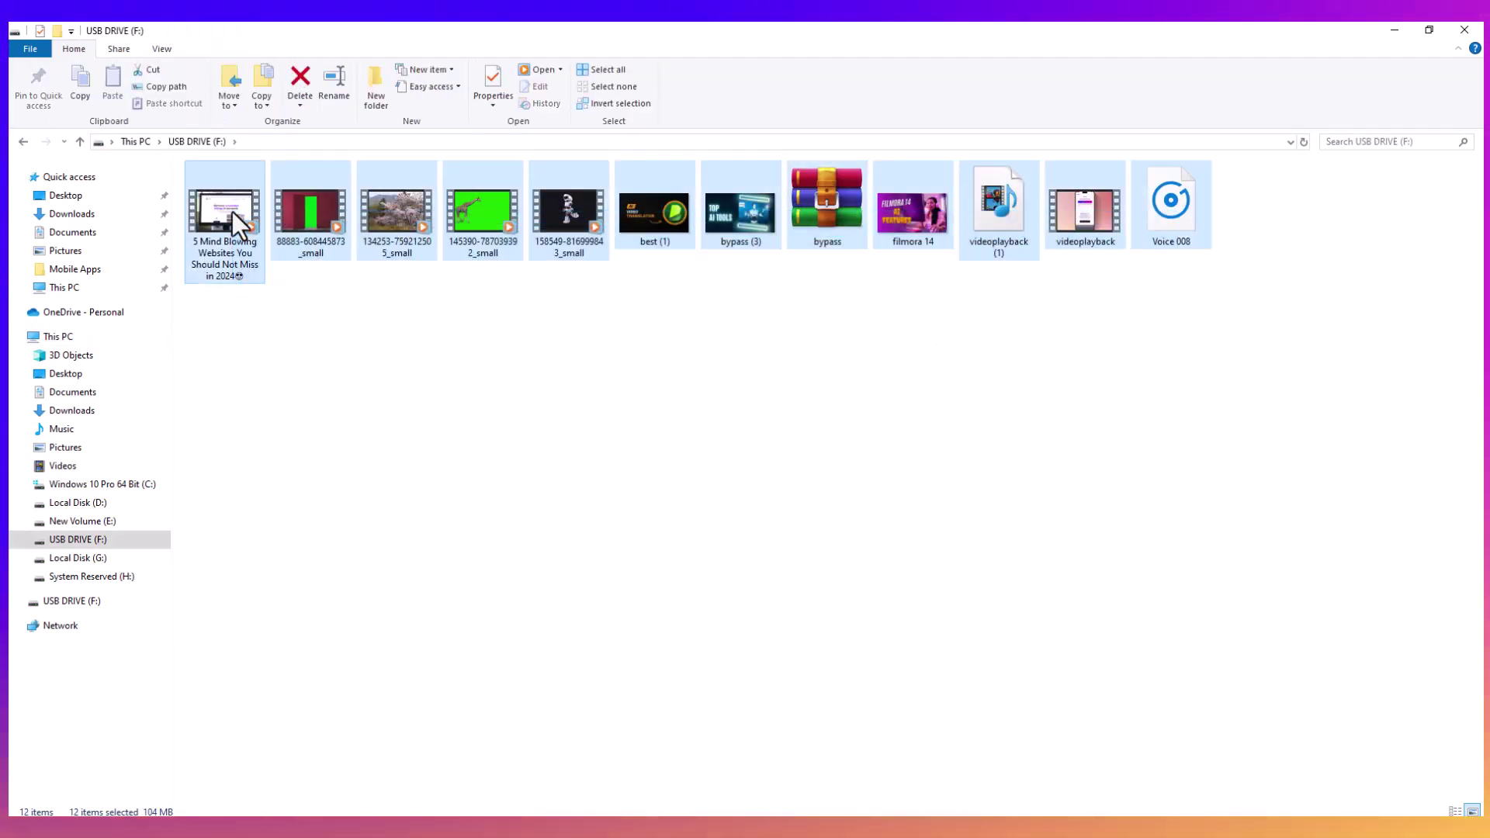
key(shift+Delete)
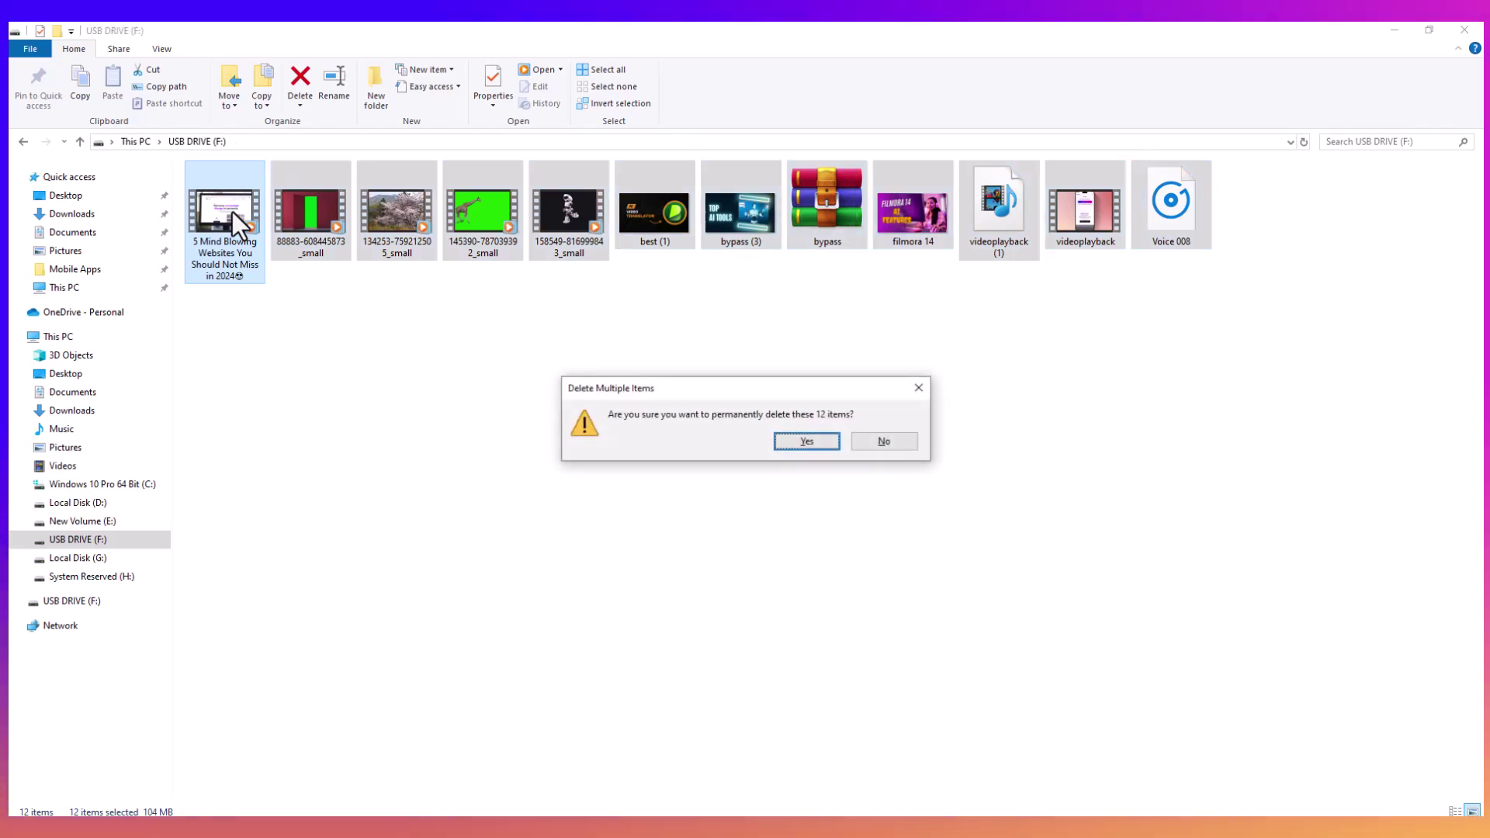
click(807, 442)
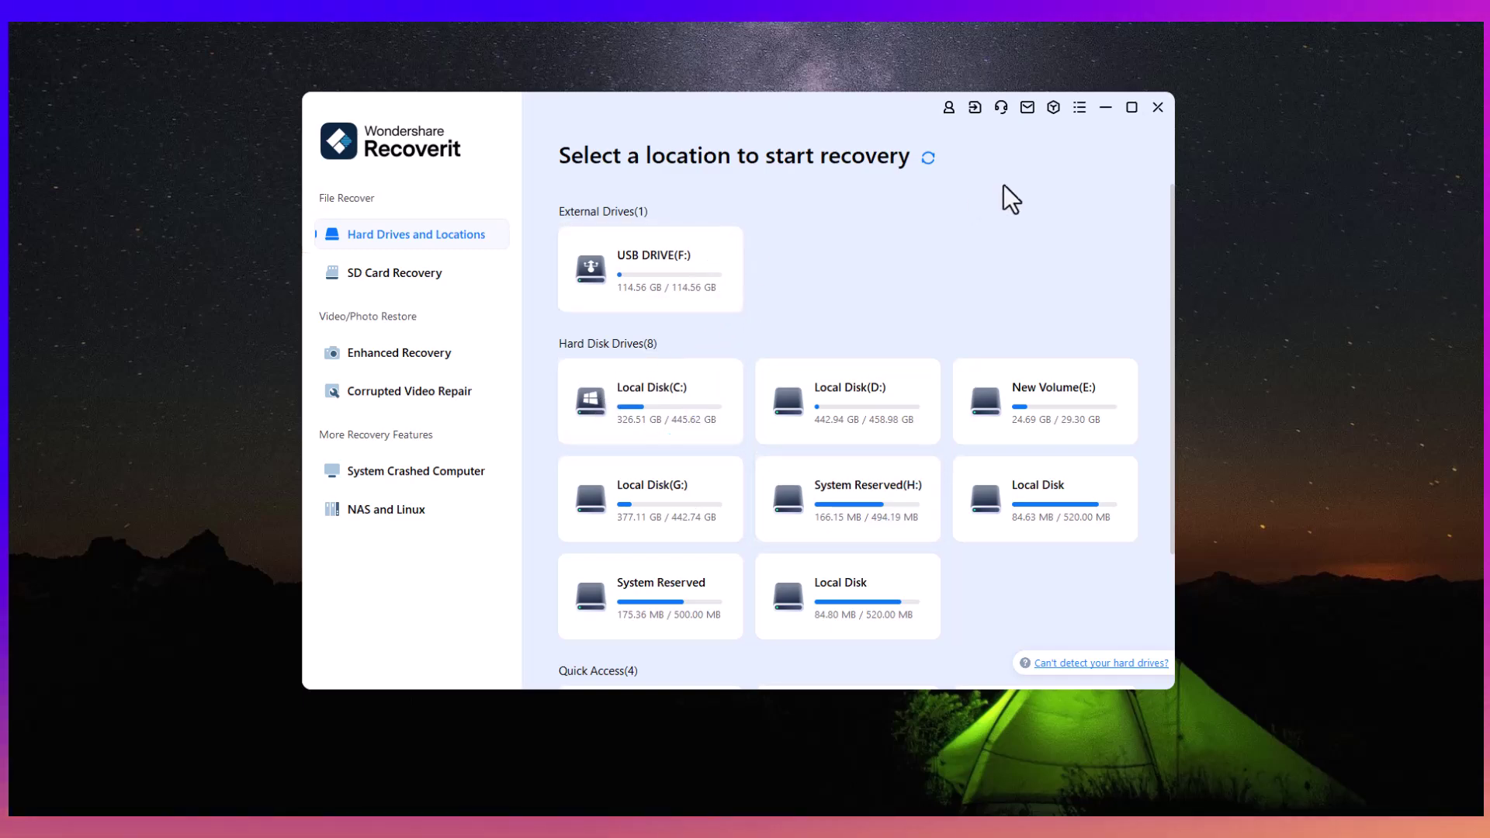
- Refresh the drive list and scan USB DRIVE (F:), scrolling through the files found
click(928, 157)
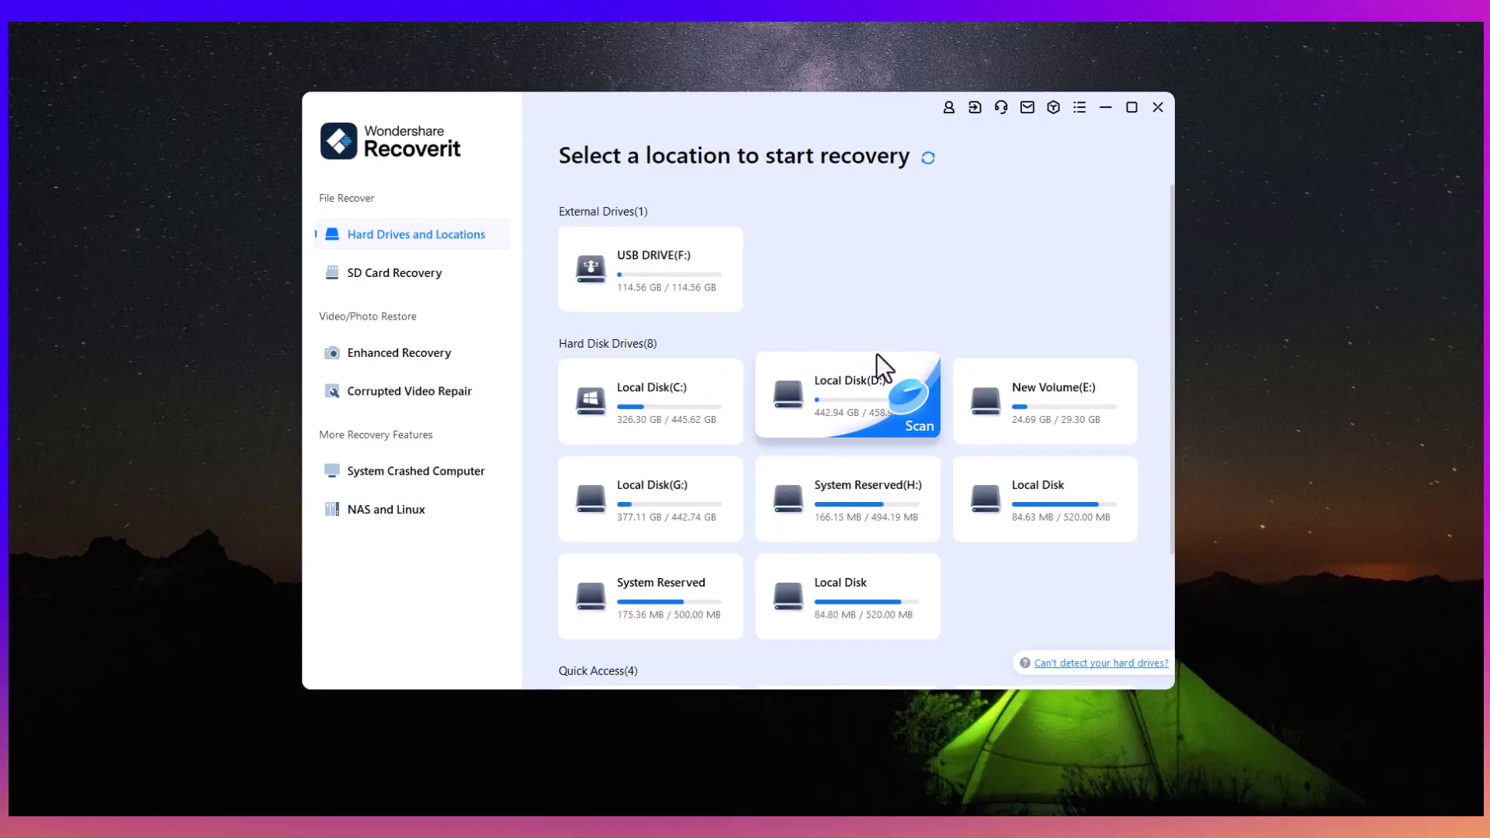
click(673, 293)
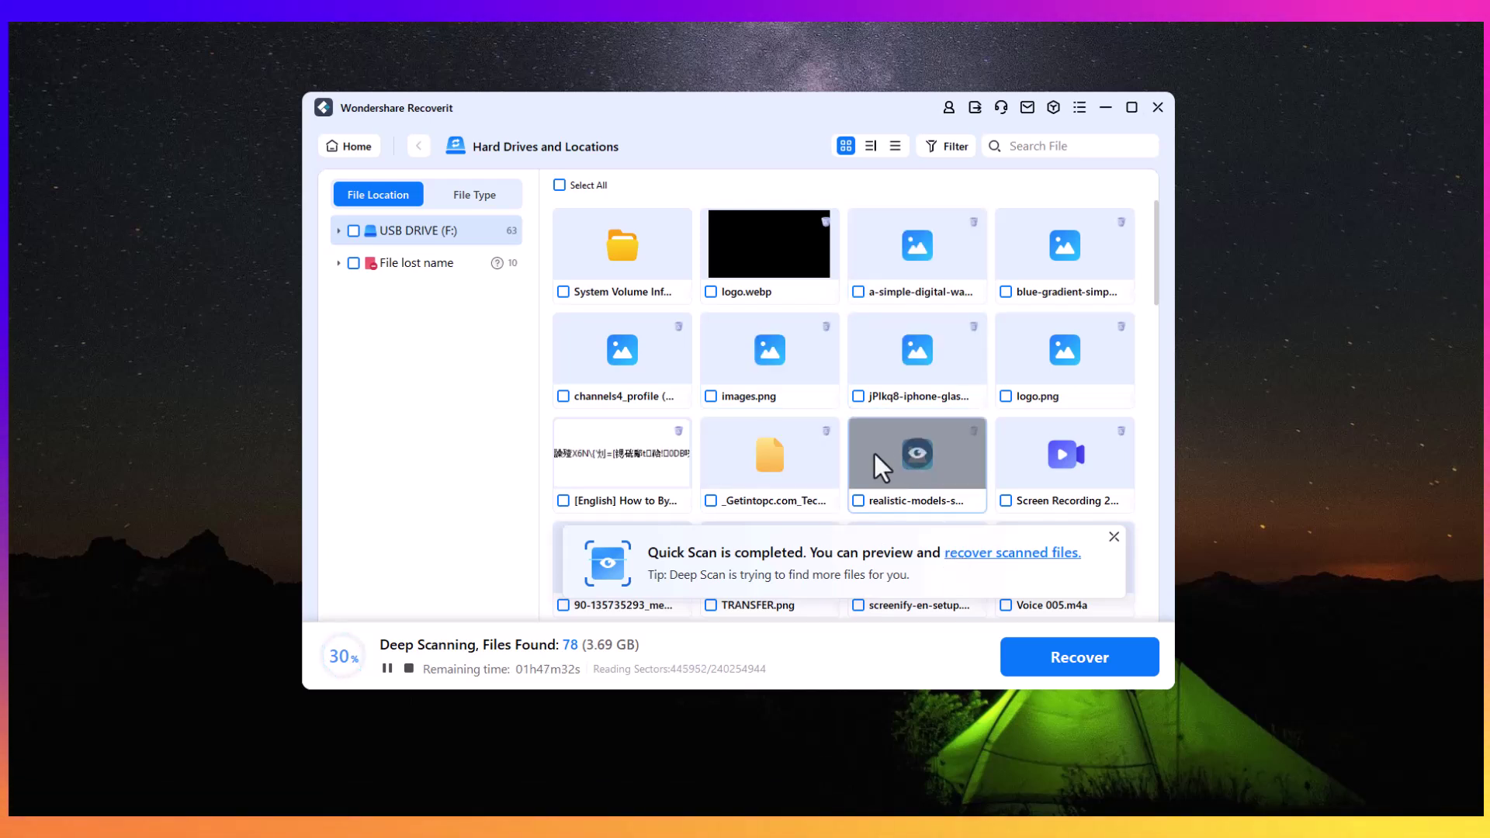
scroll(616, 425, down, 5)
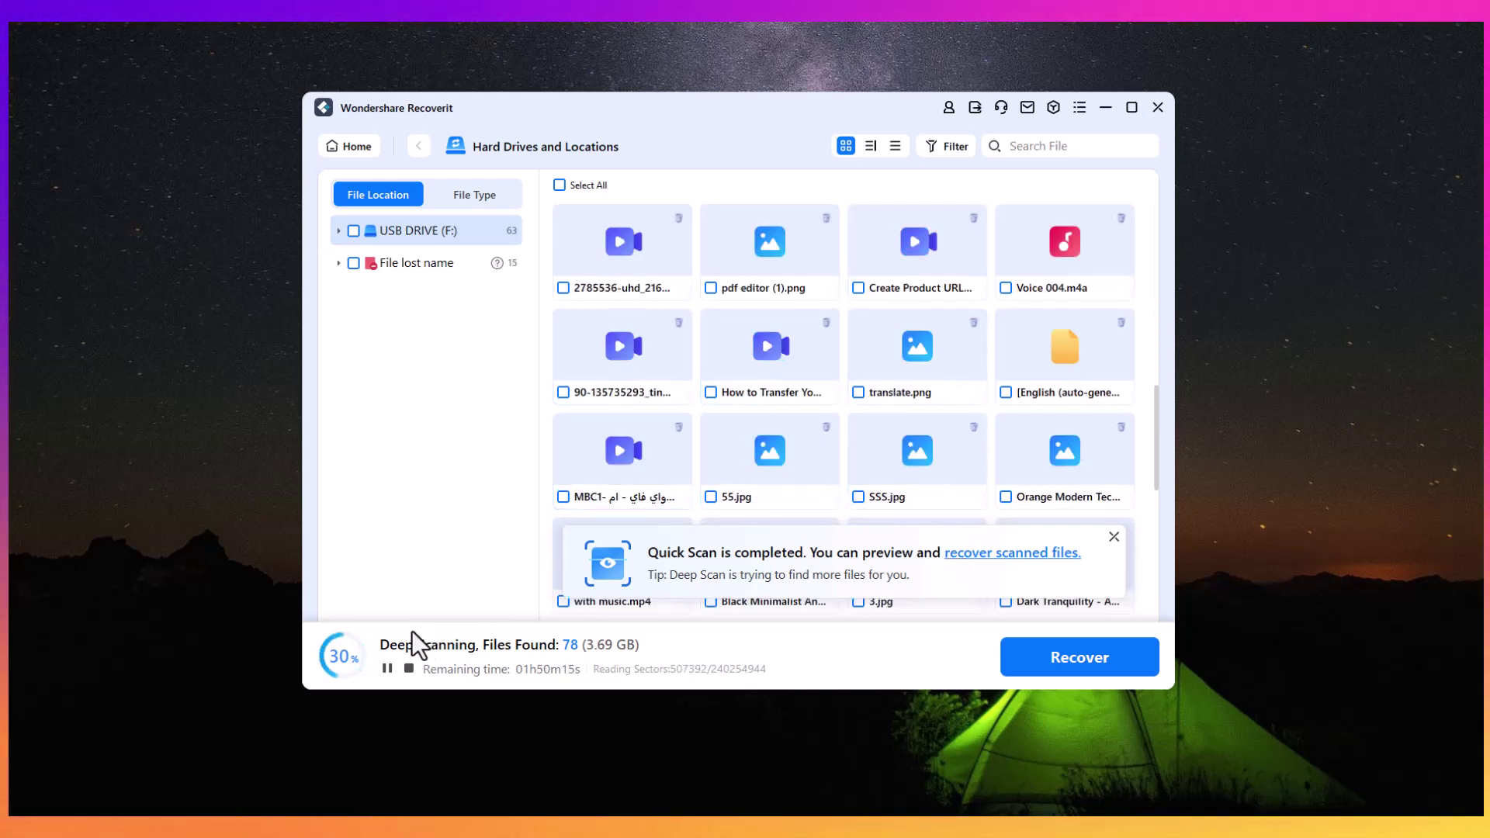
click(490, 210)
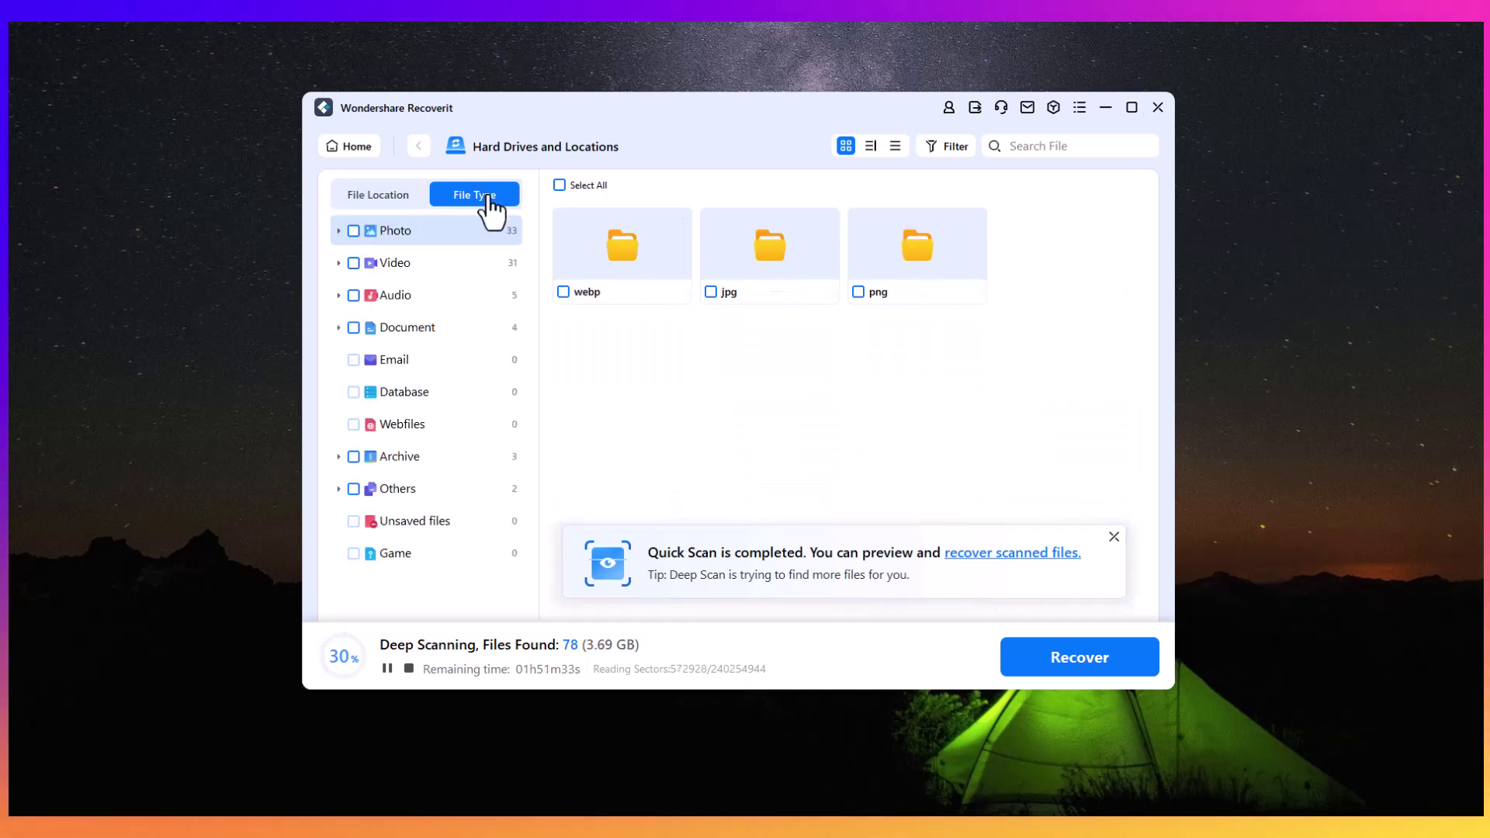
click(454, 263)
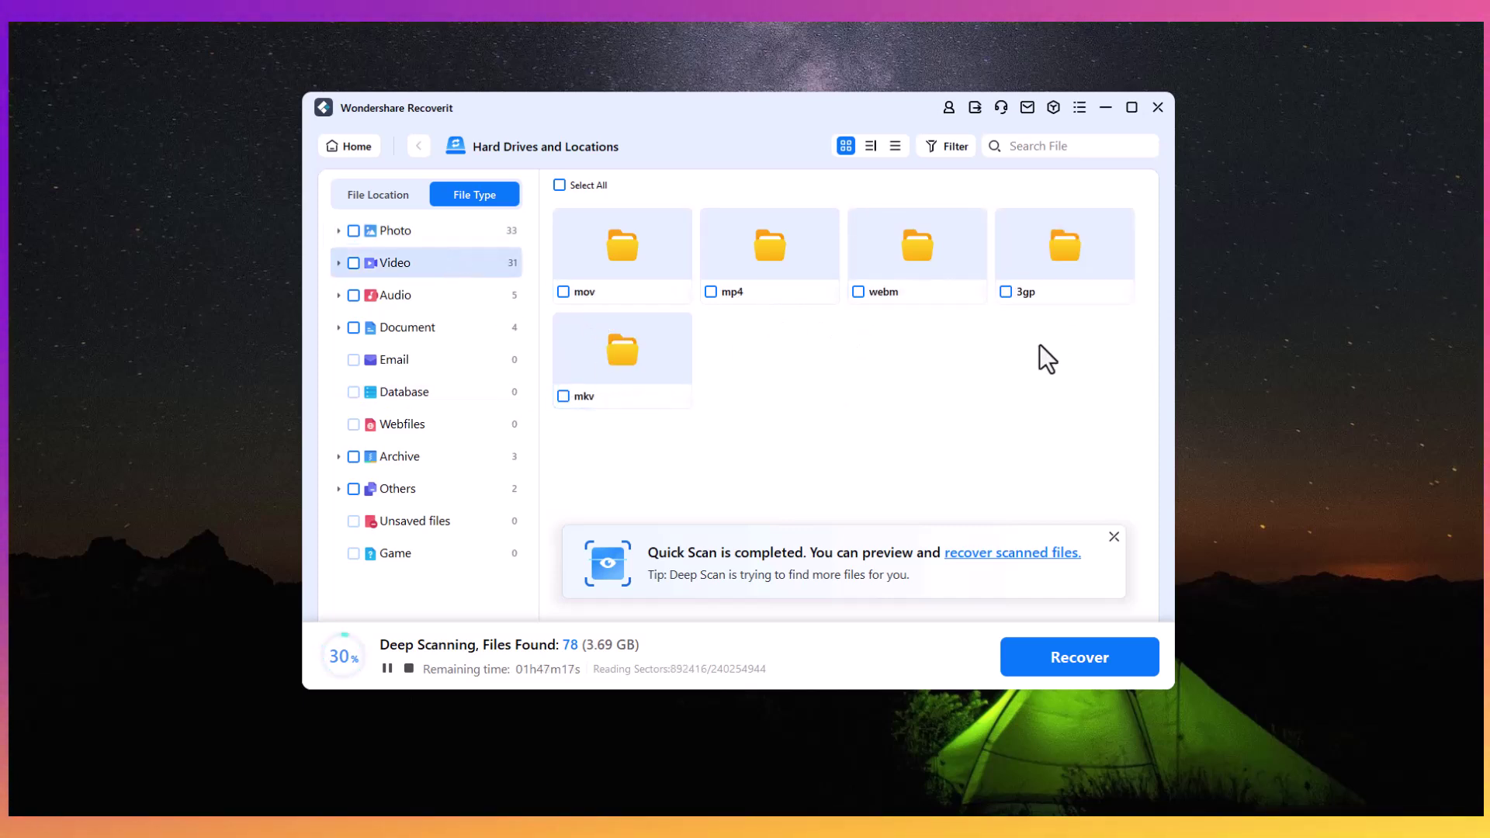
click(449, 301)
click(458, 333)
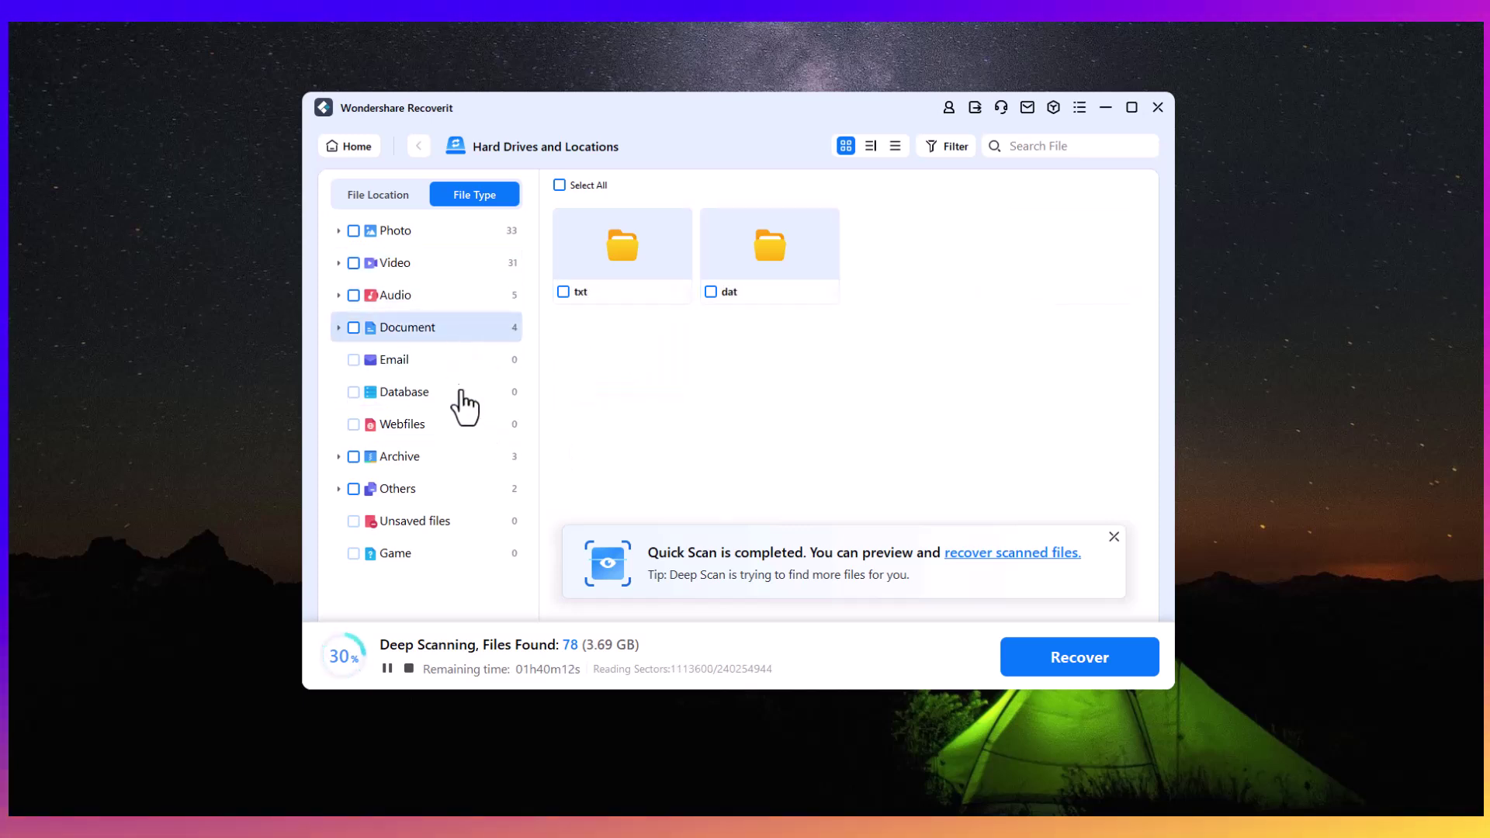
click(463, 398)
click(452, 460)
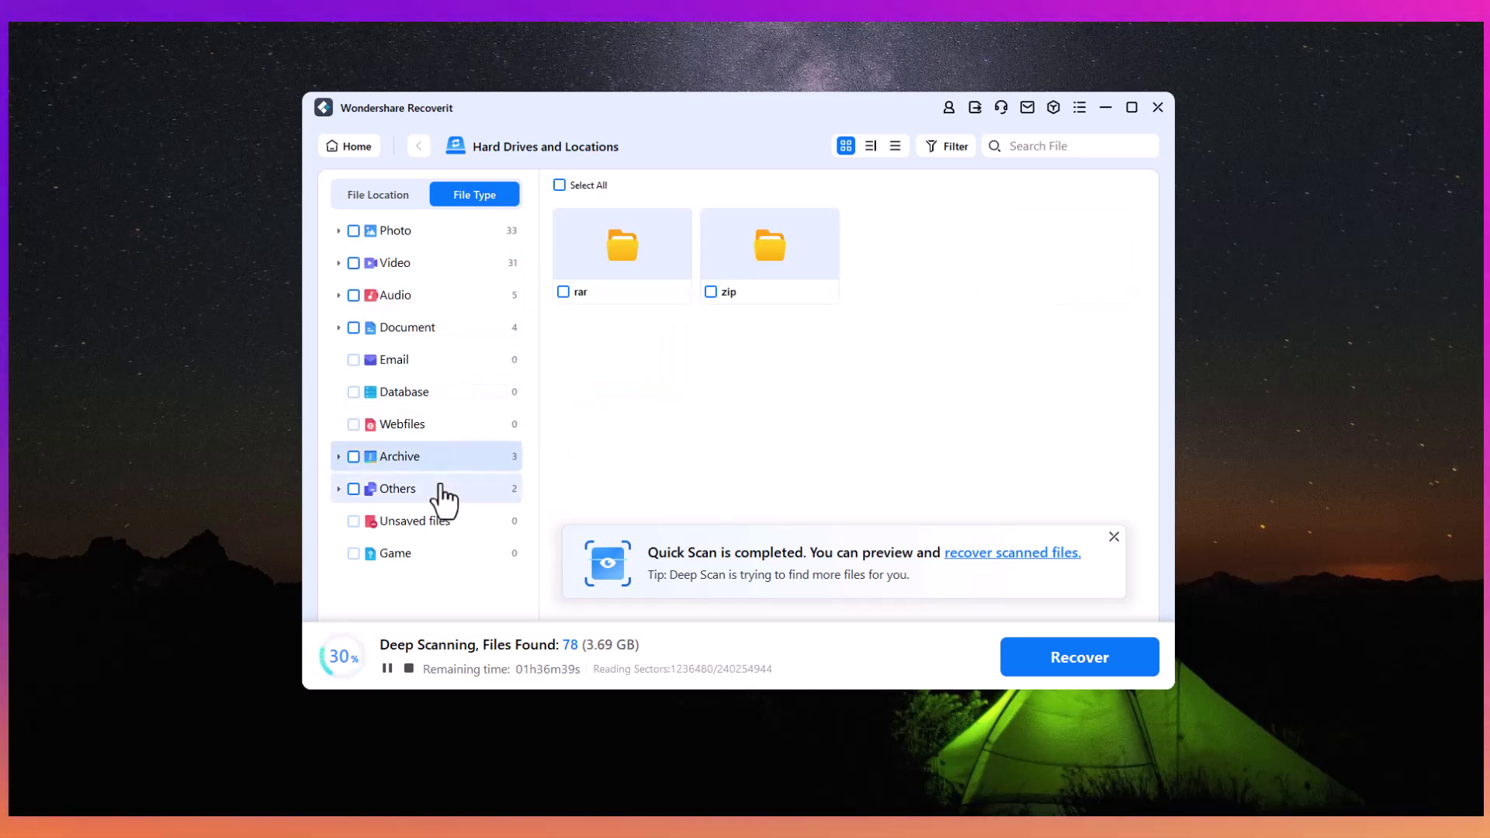
click(441, 489)
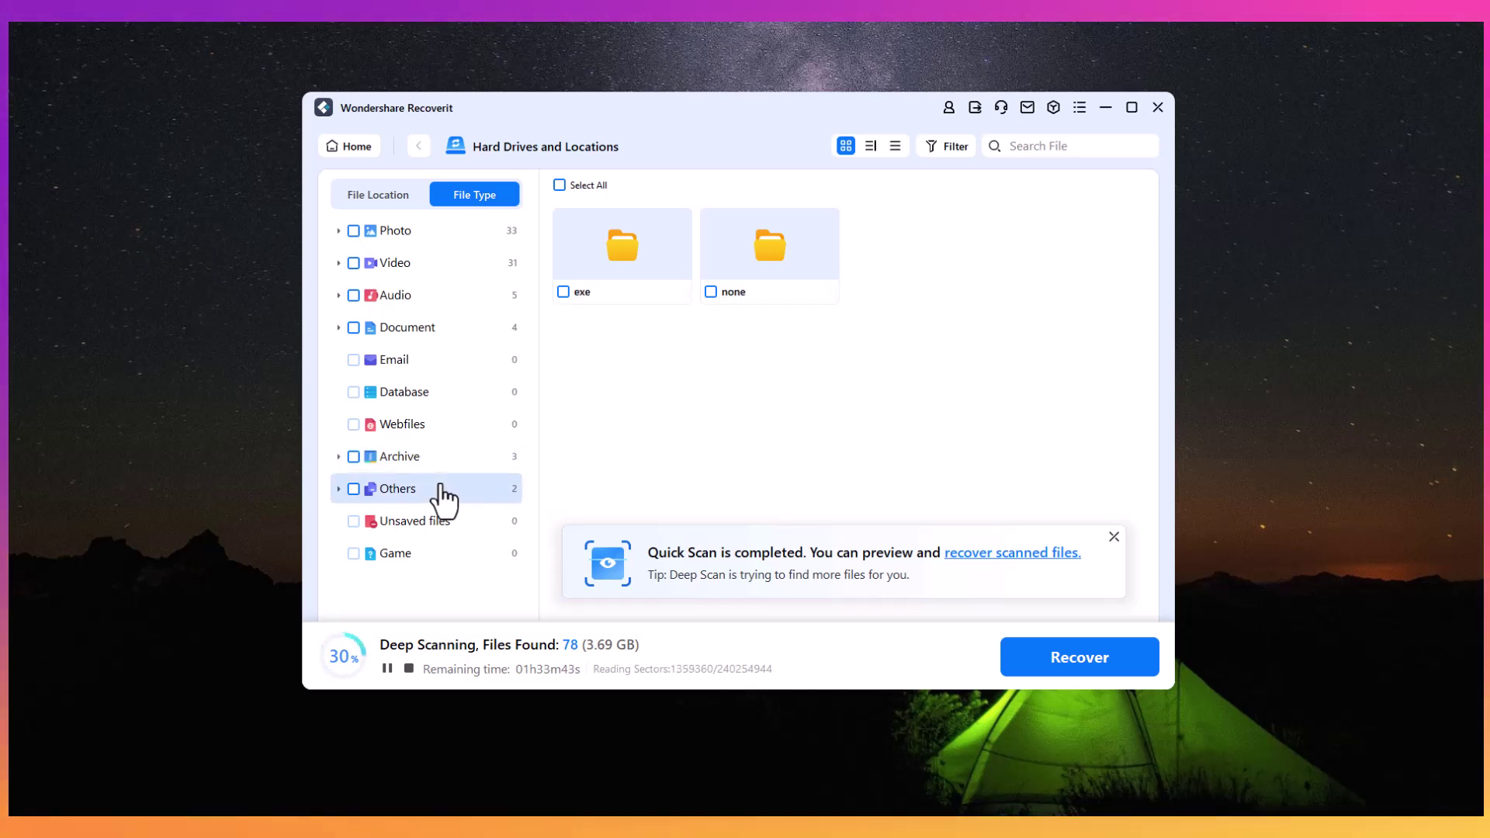
click(374, 203)
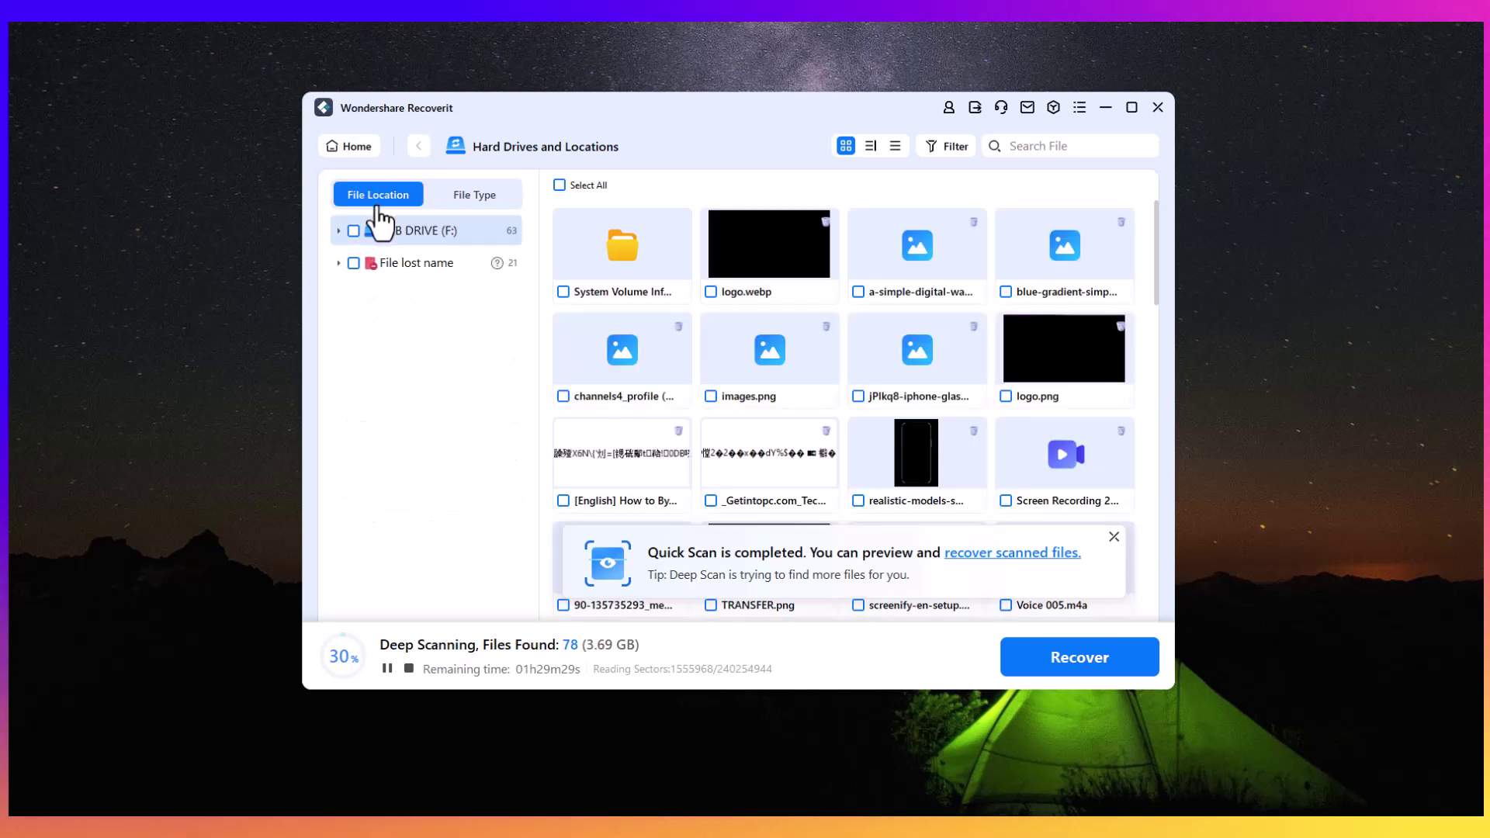
click(426, 265)
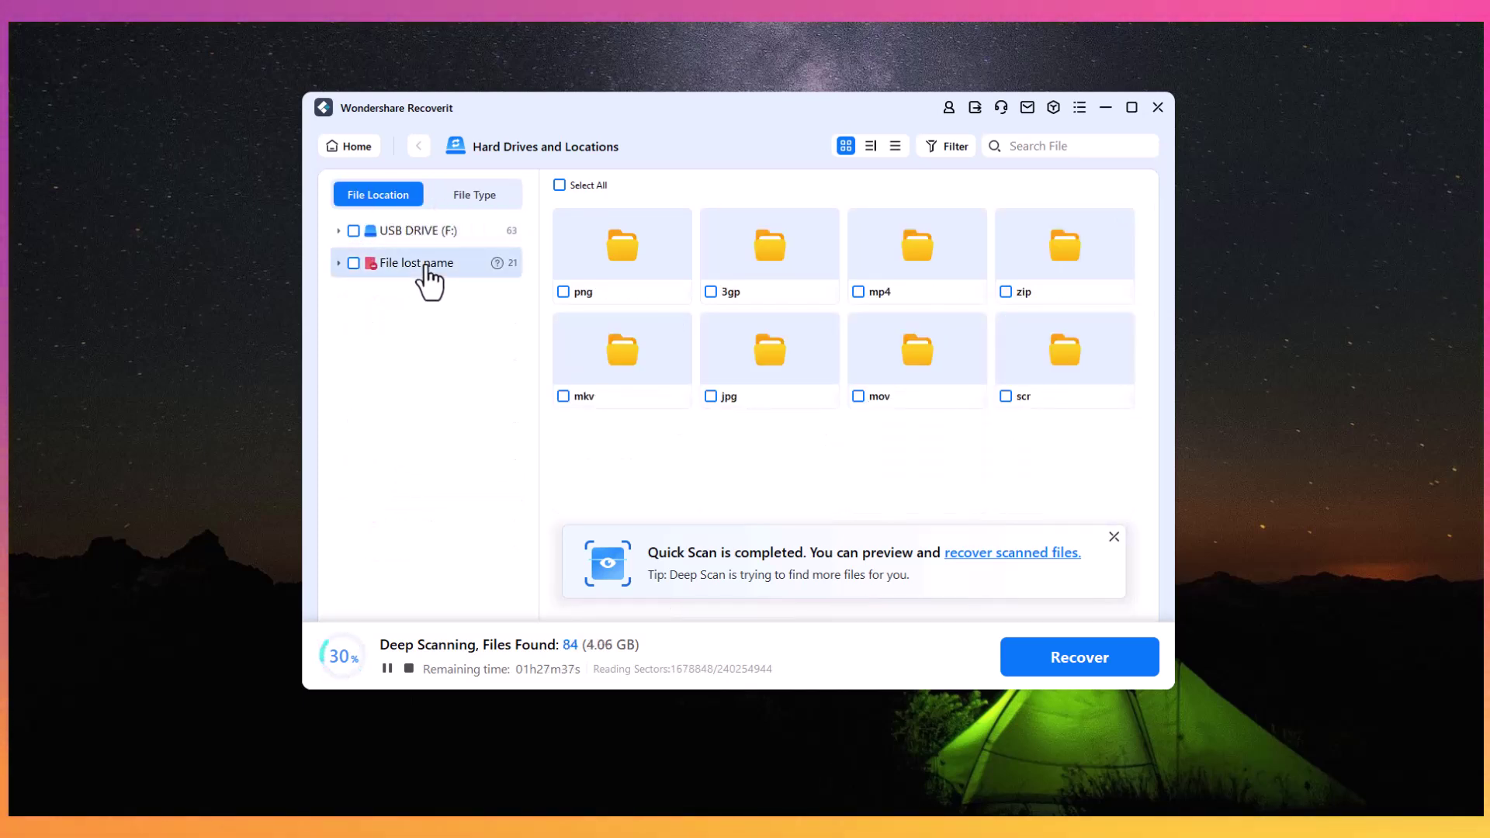
key(Up)
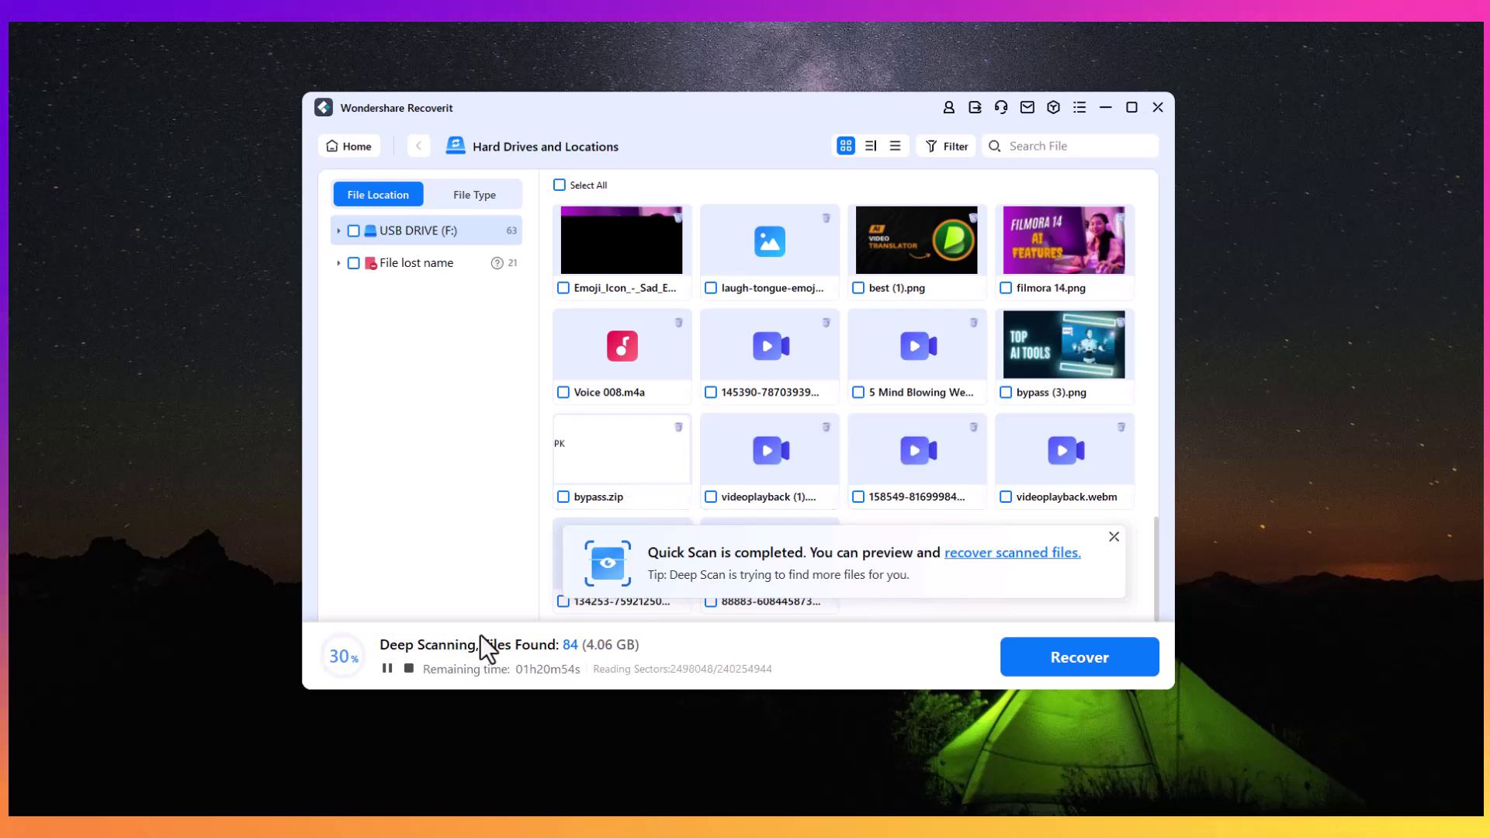
- Stop the scan at 84 files and check best (1), filmora 14, Voice 008, bypass (3) and the emoji image
click(408, 669)
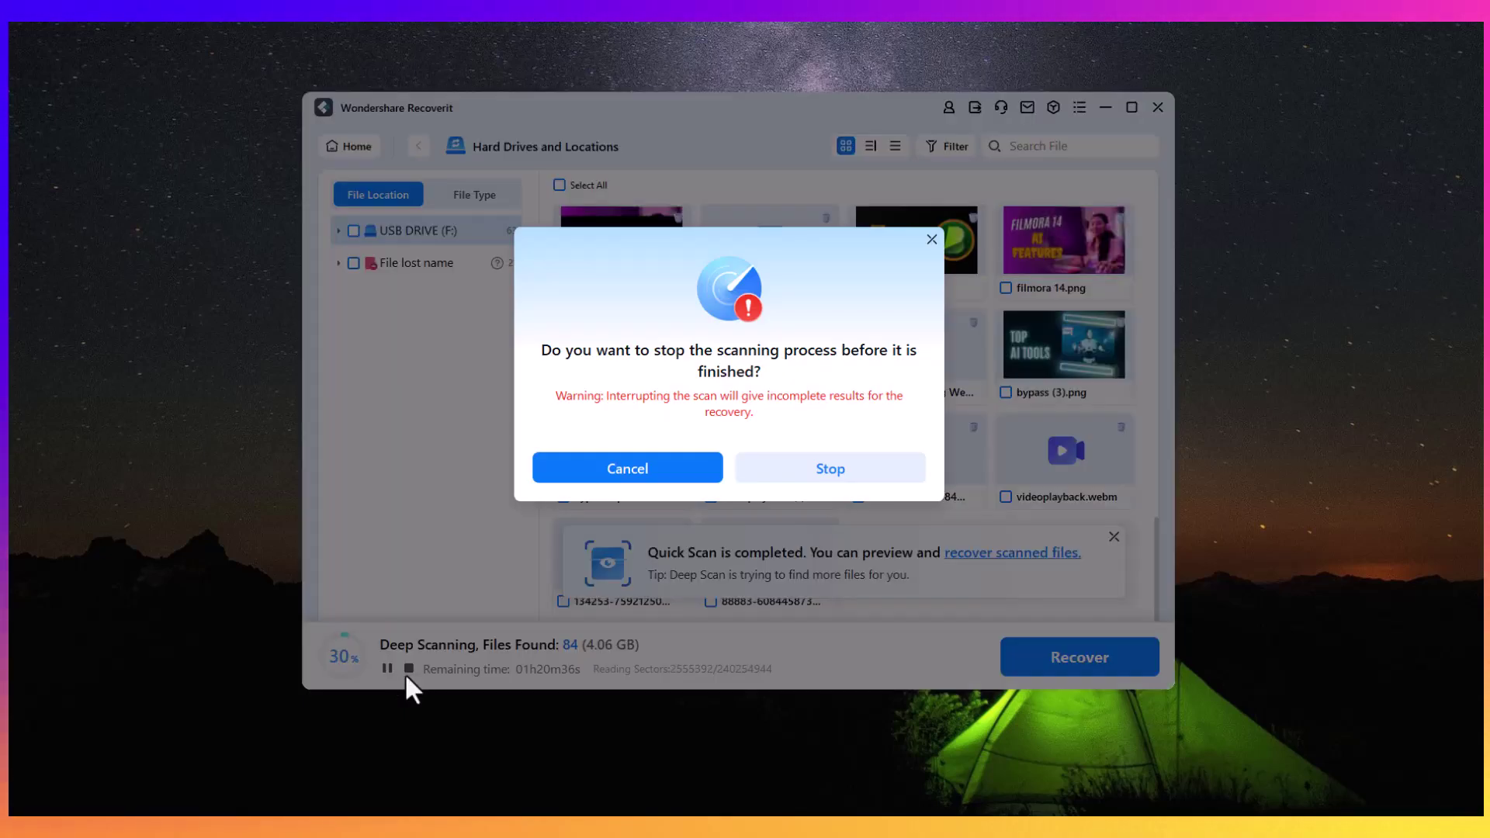
click(814, 466)
click(1005, 393)
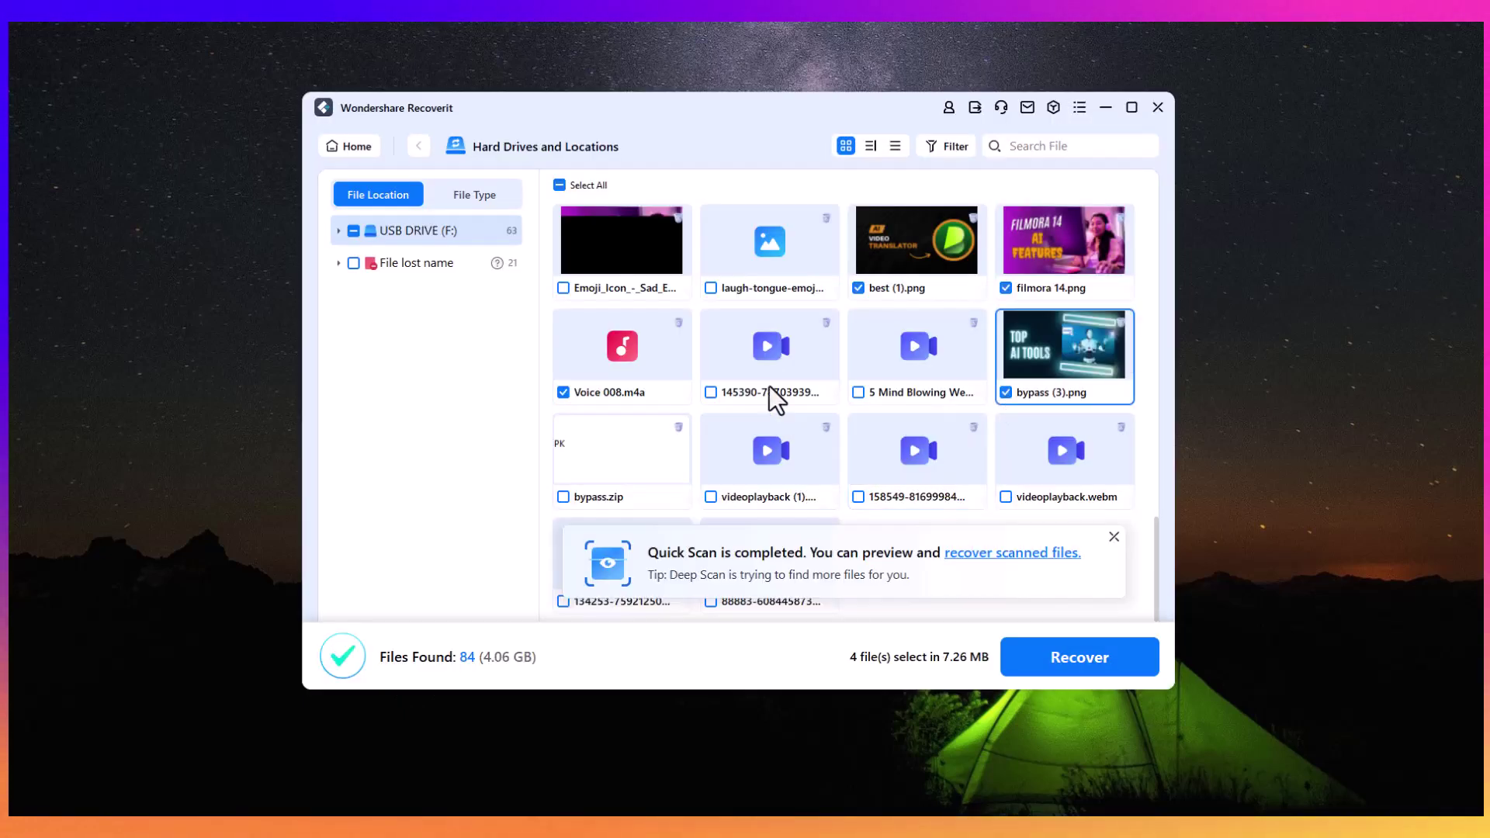
click(858, 289)
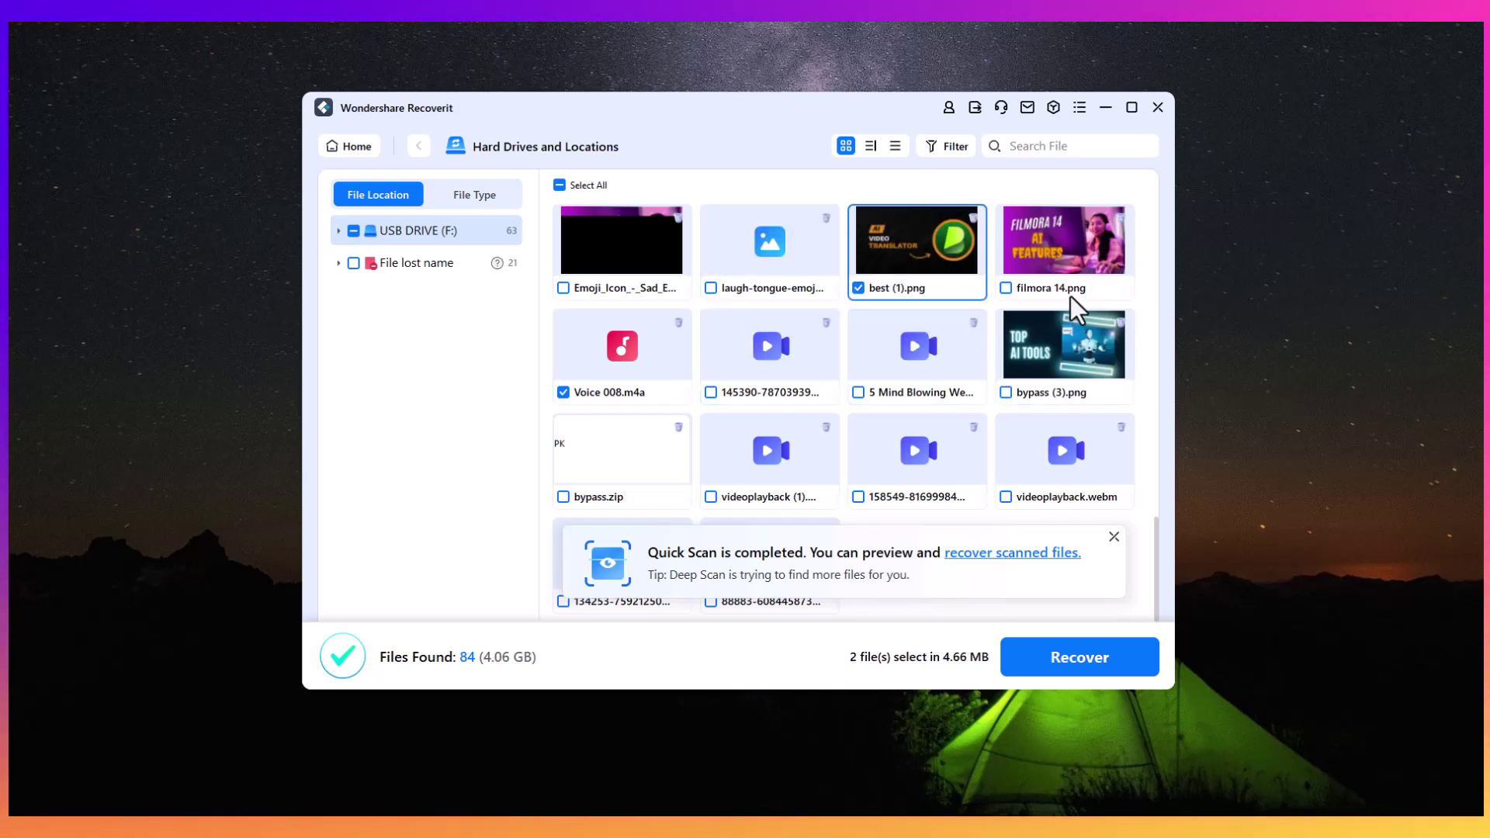
click(1007, 289)
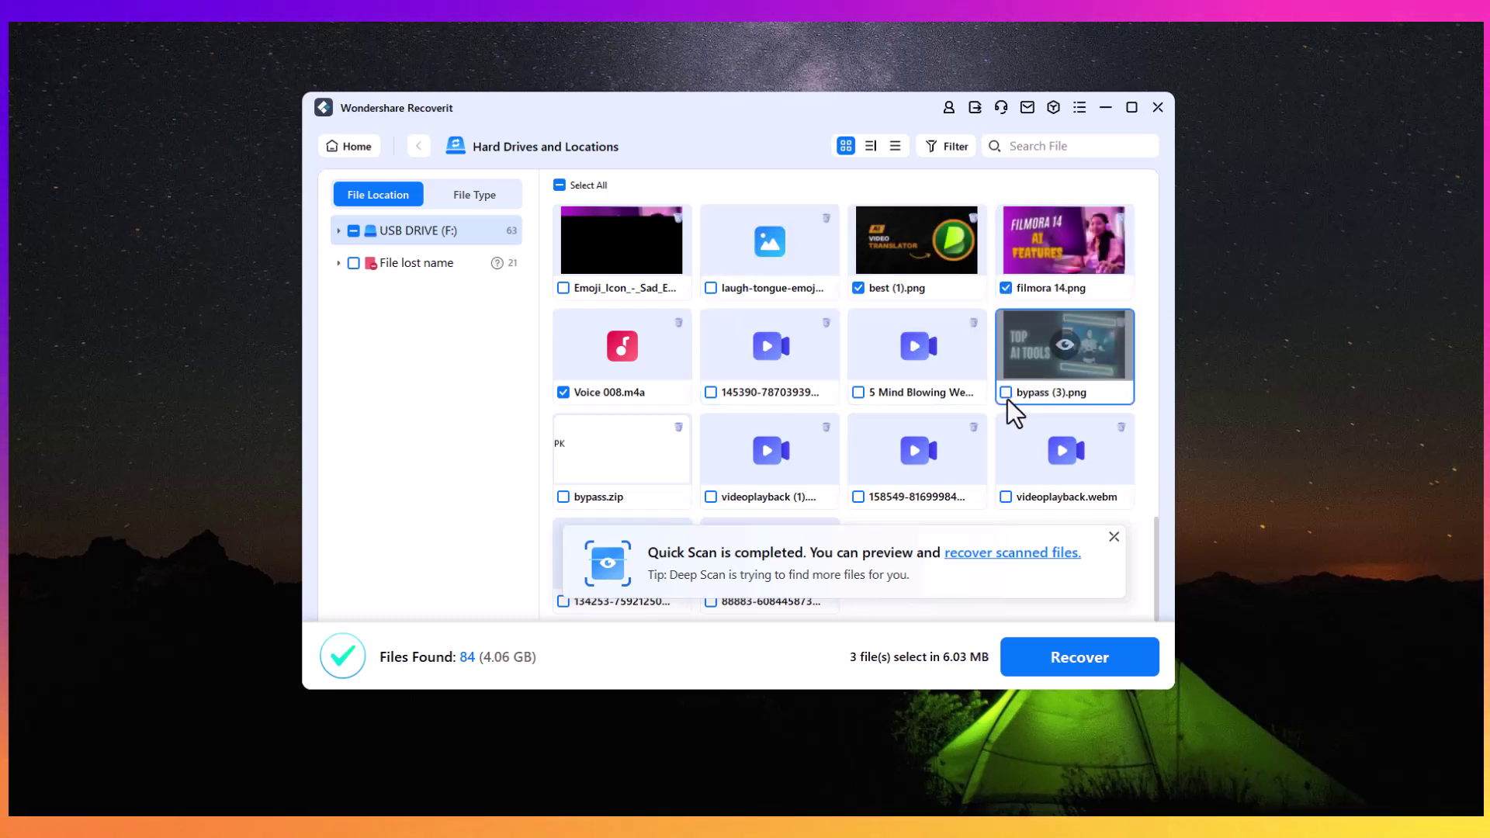
click(1006, 396)
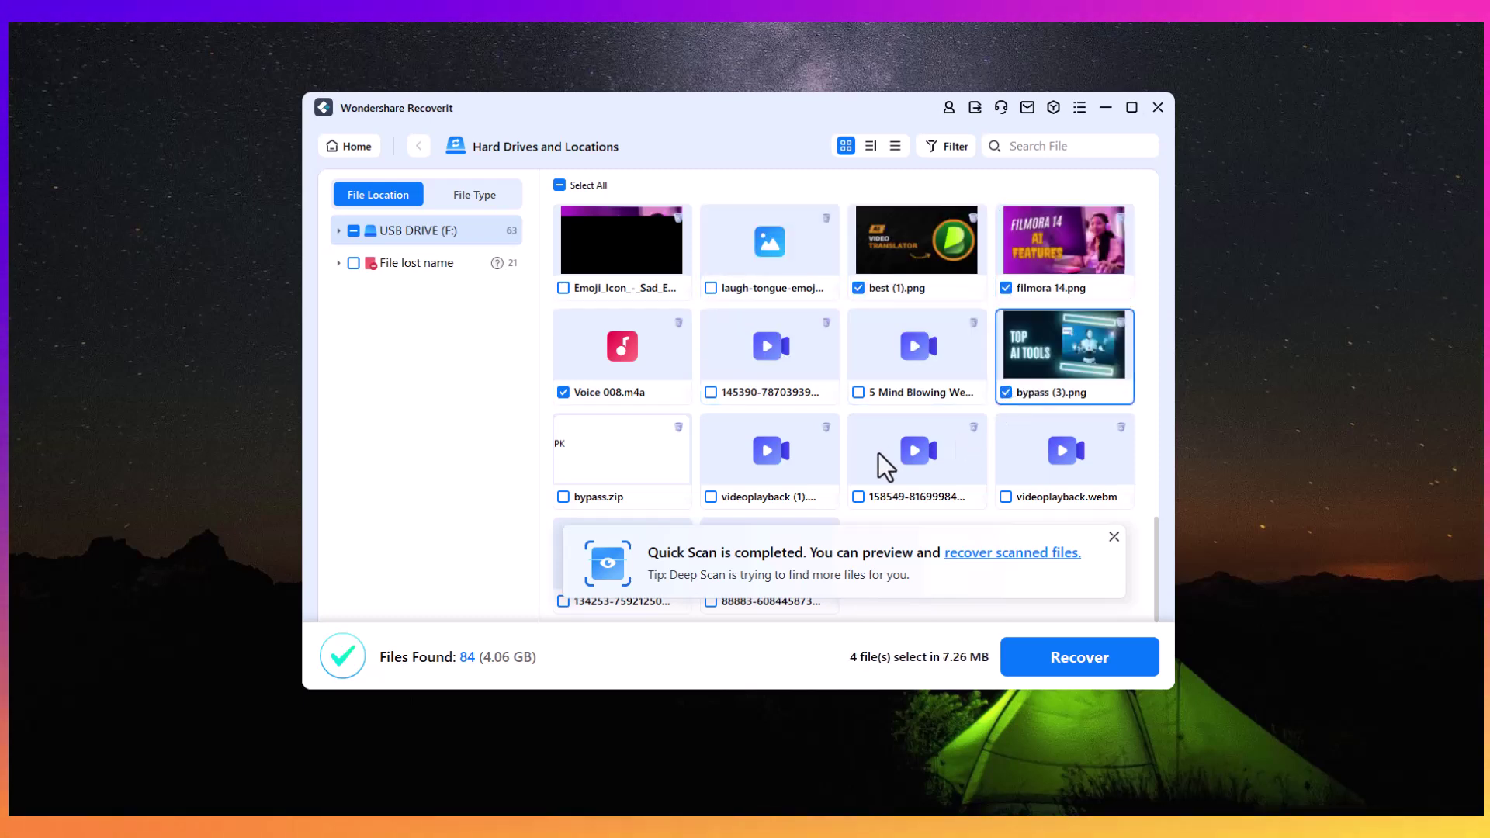
click(706, 285)
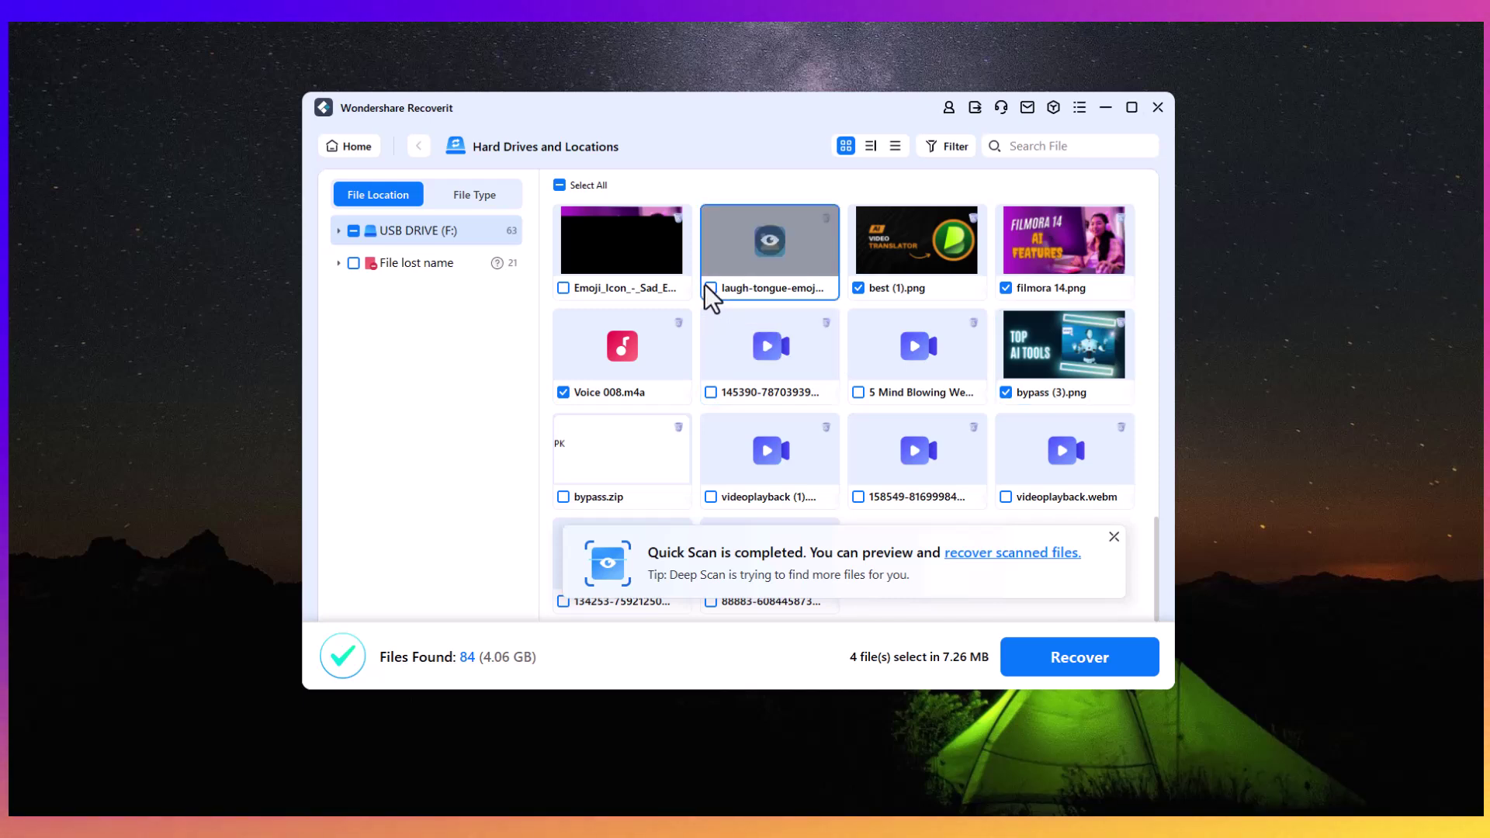
click(711, 287)
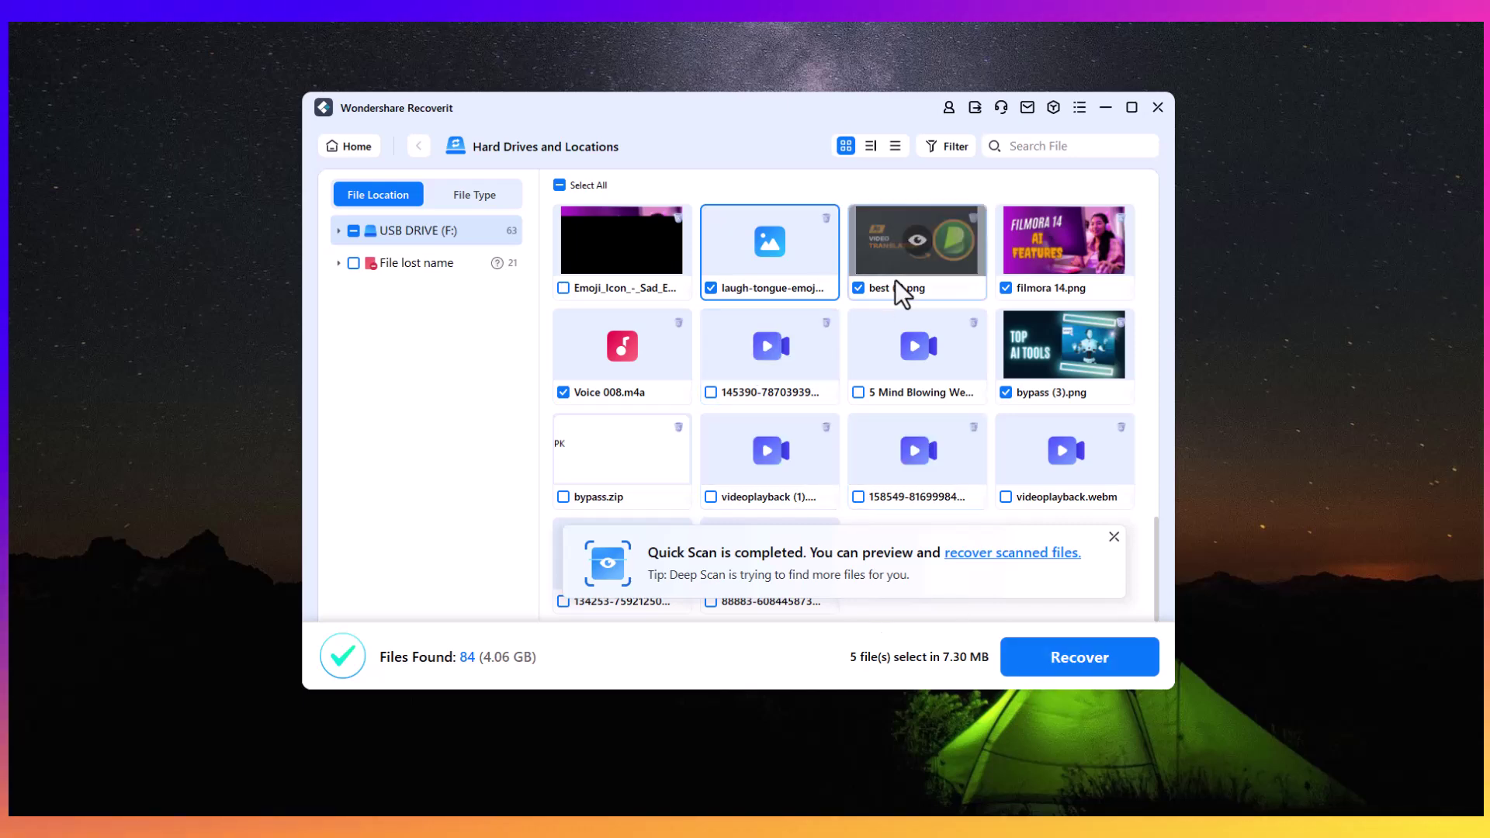
- Preview best (1).png, then recover the five checked files to Local Disk (D:)
click(916, 241)
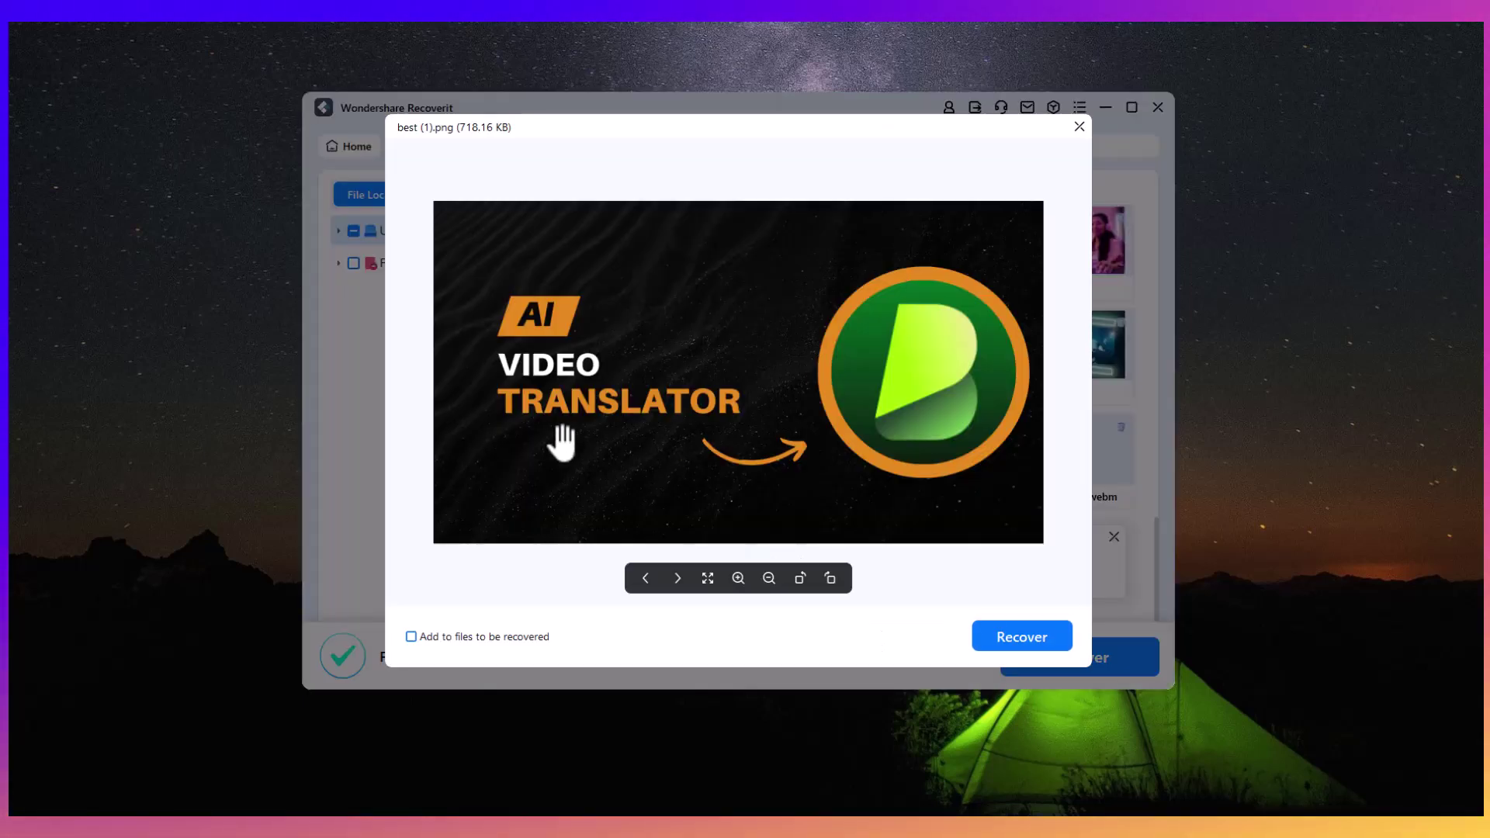
click(1079, 127)
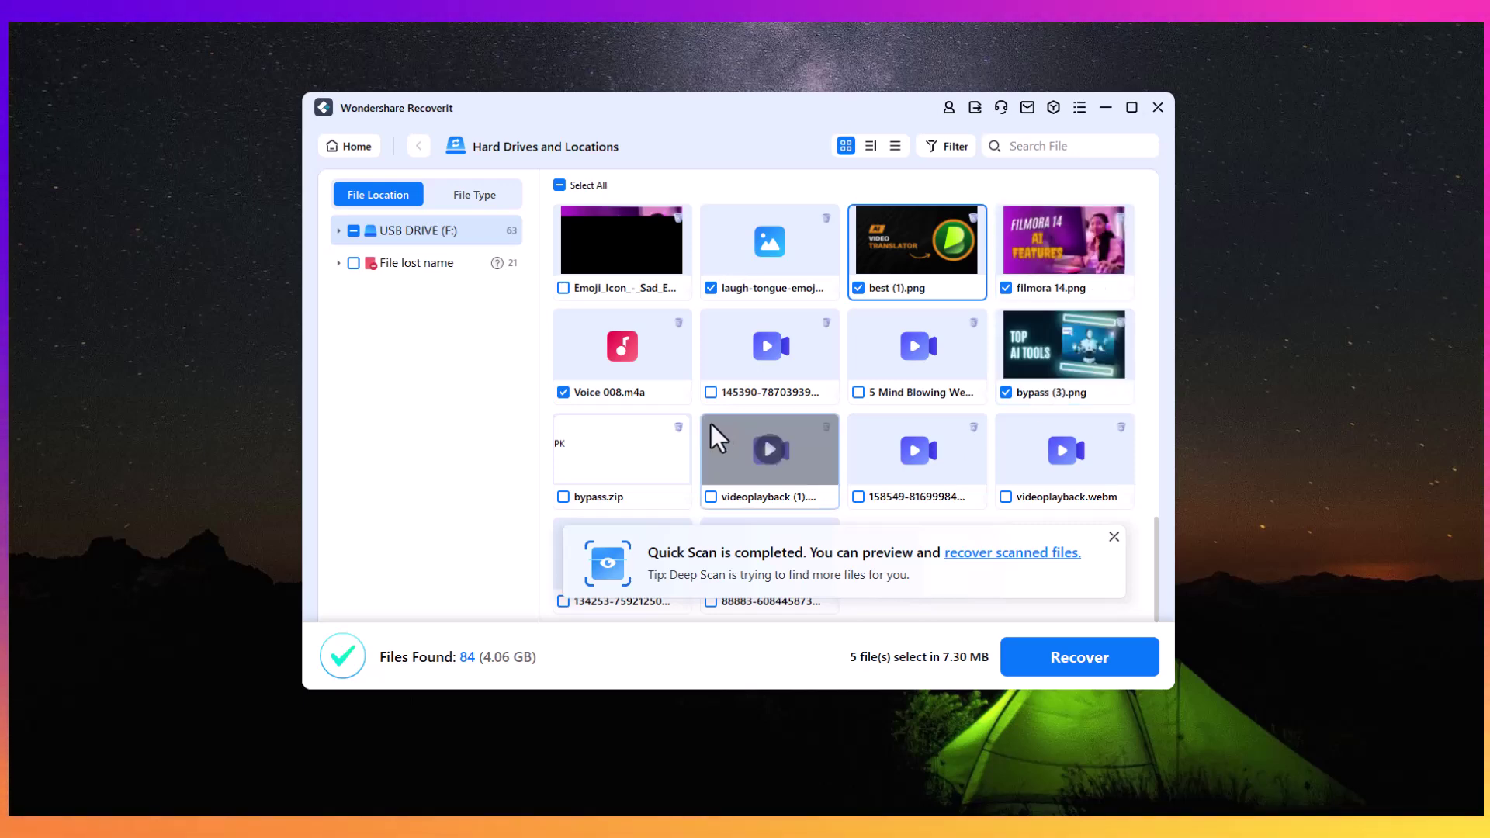
click(1102, 664)
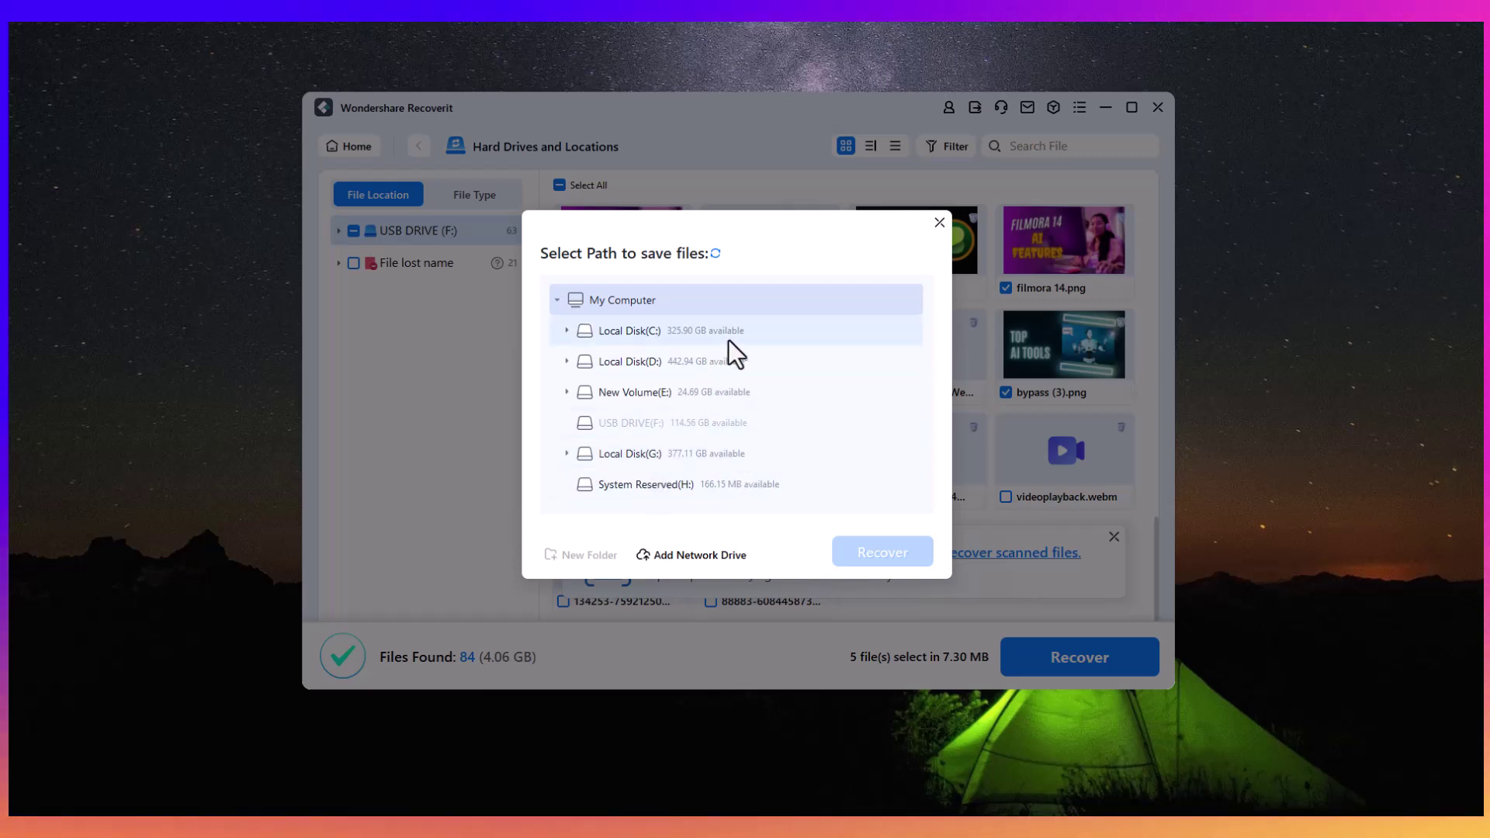
click(723, 371)
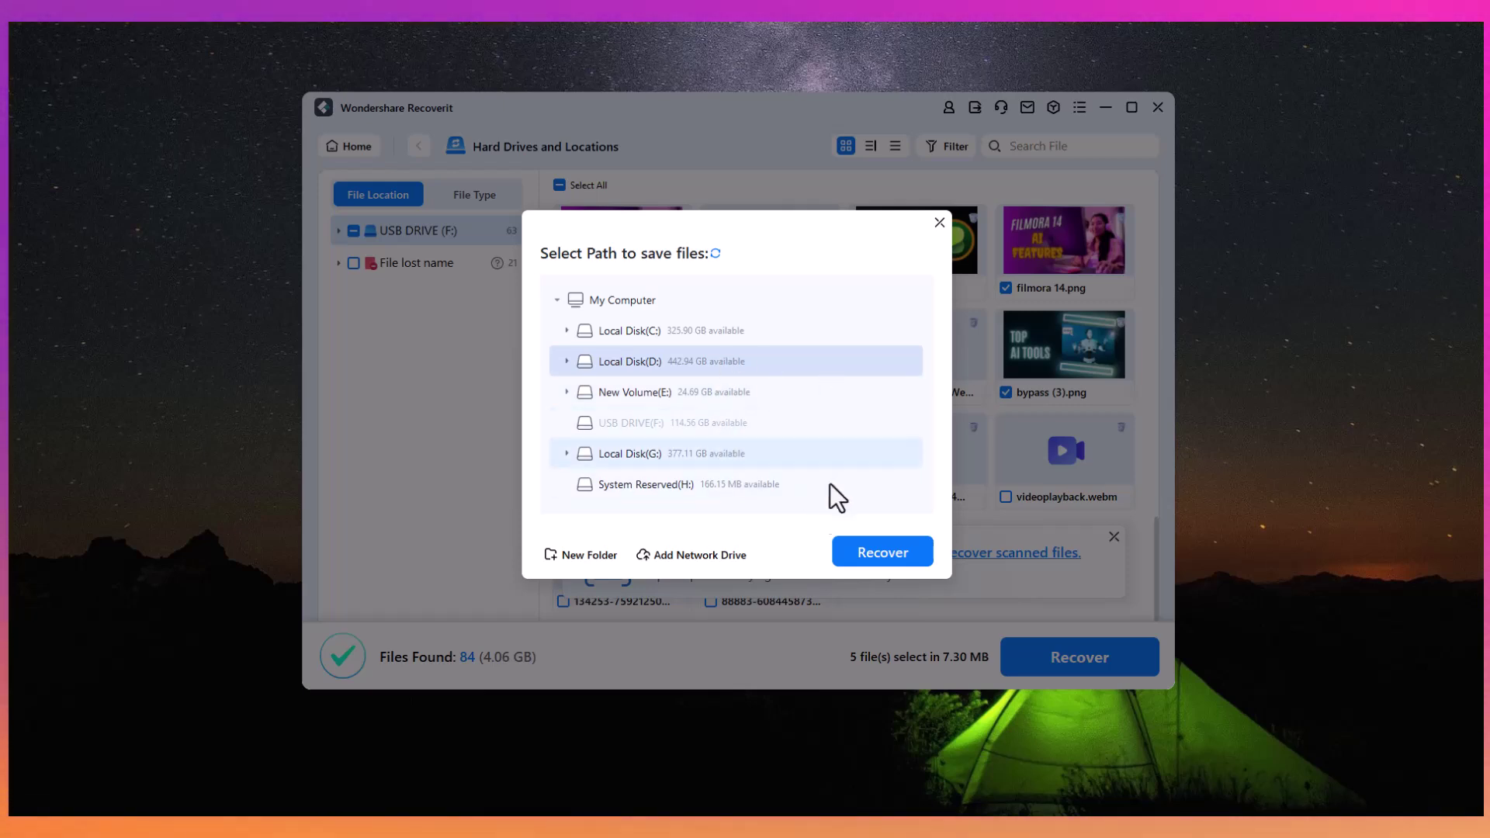
click(910, 557)
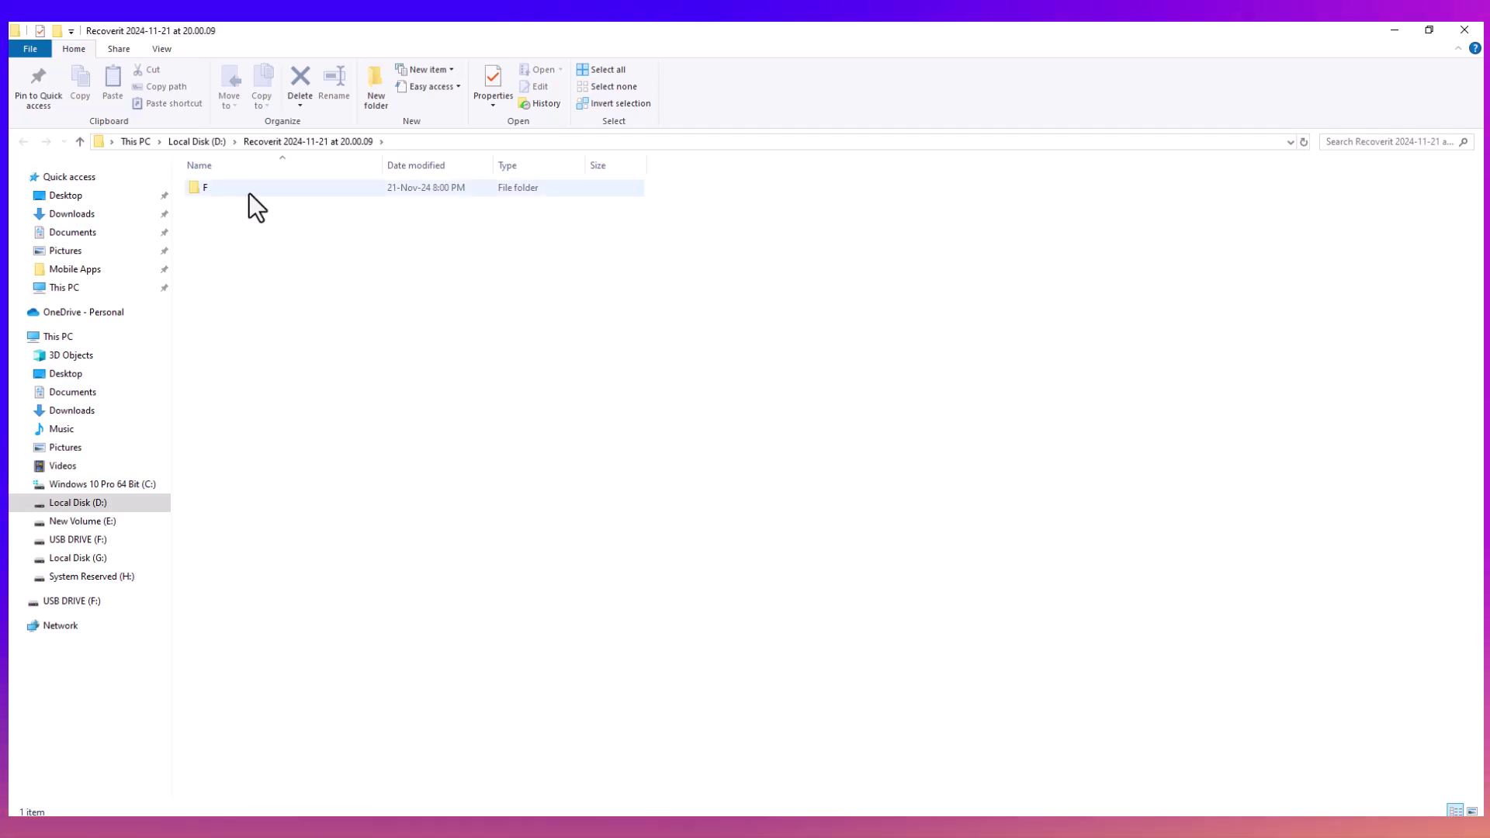
- Open recovered folder F and view the best (1) and filmora 14 images
double_click(249, 193)
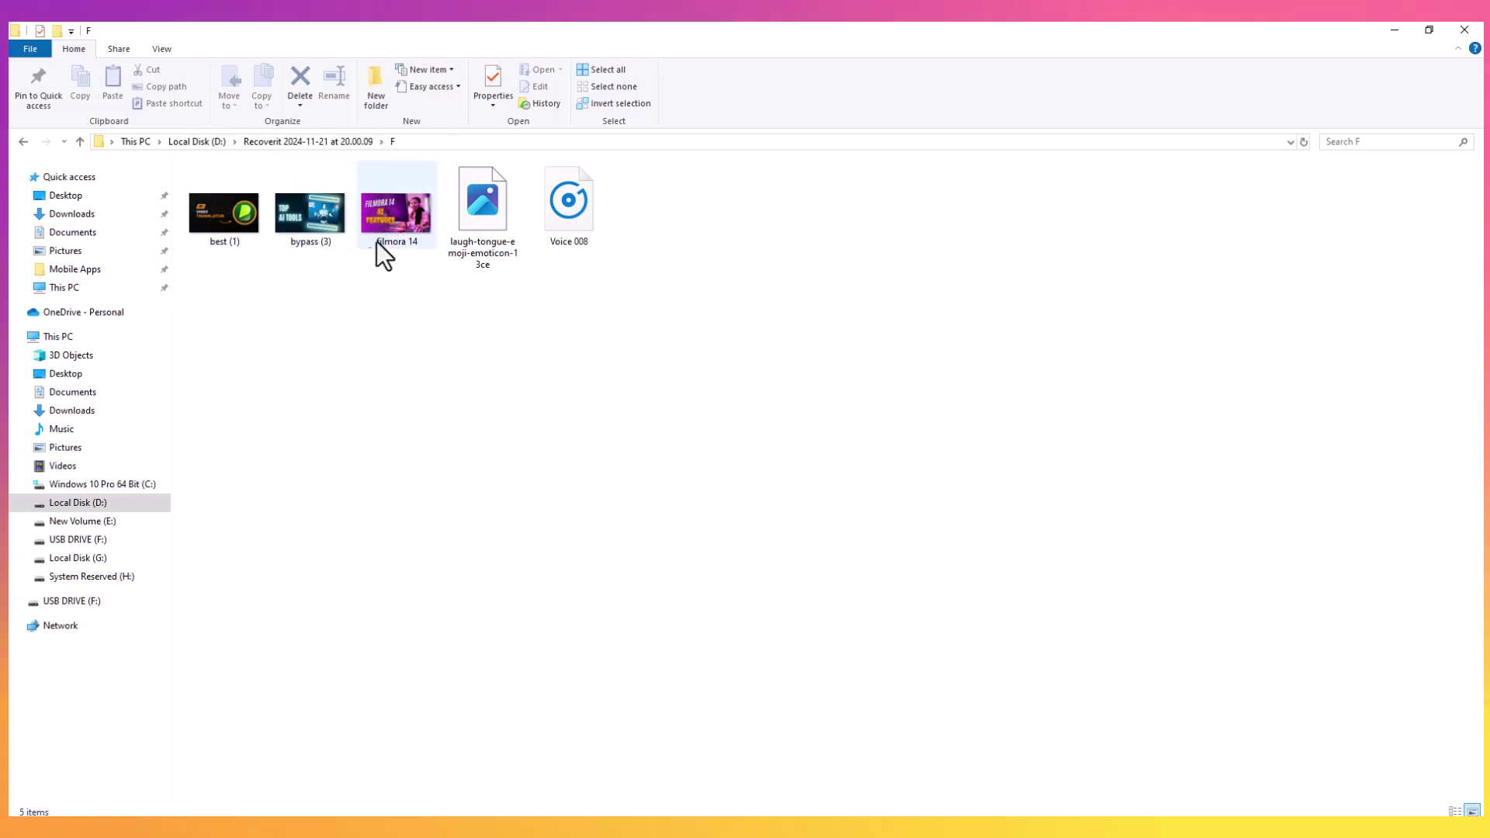
double_click(209, 219)
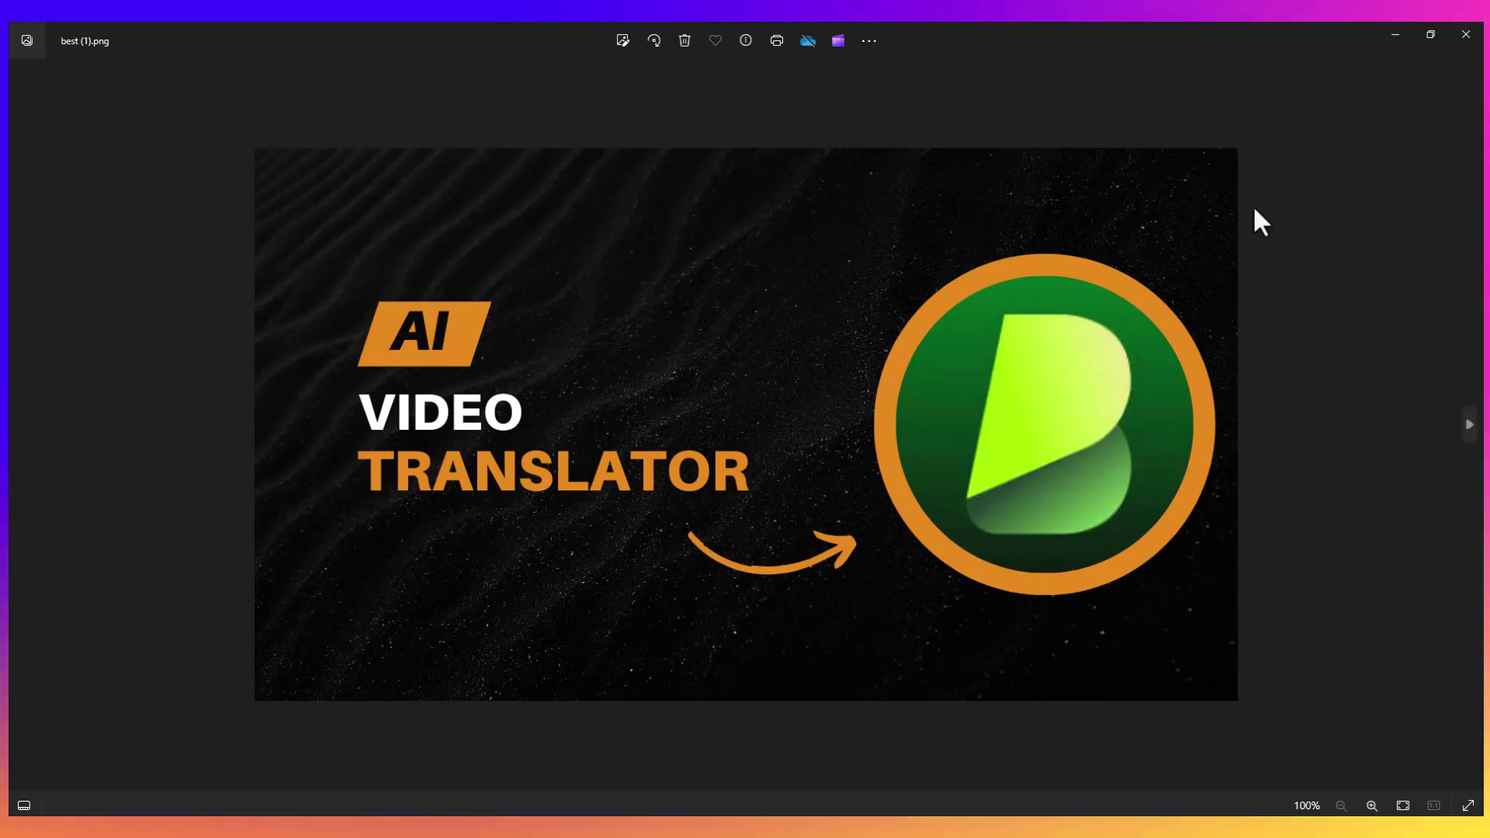
click(1465, 34)
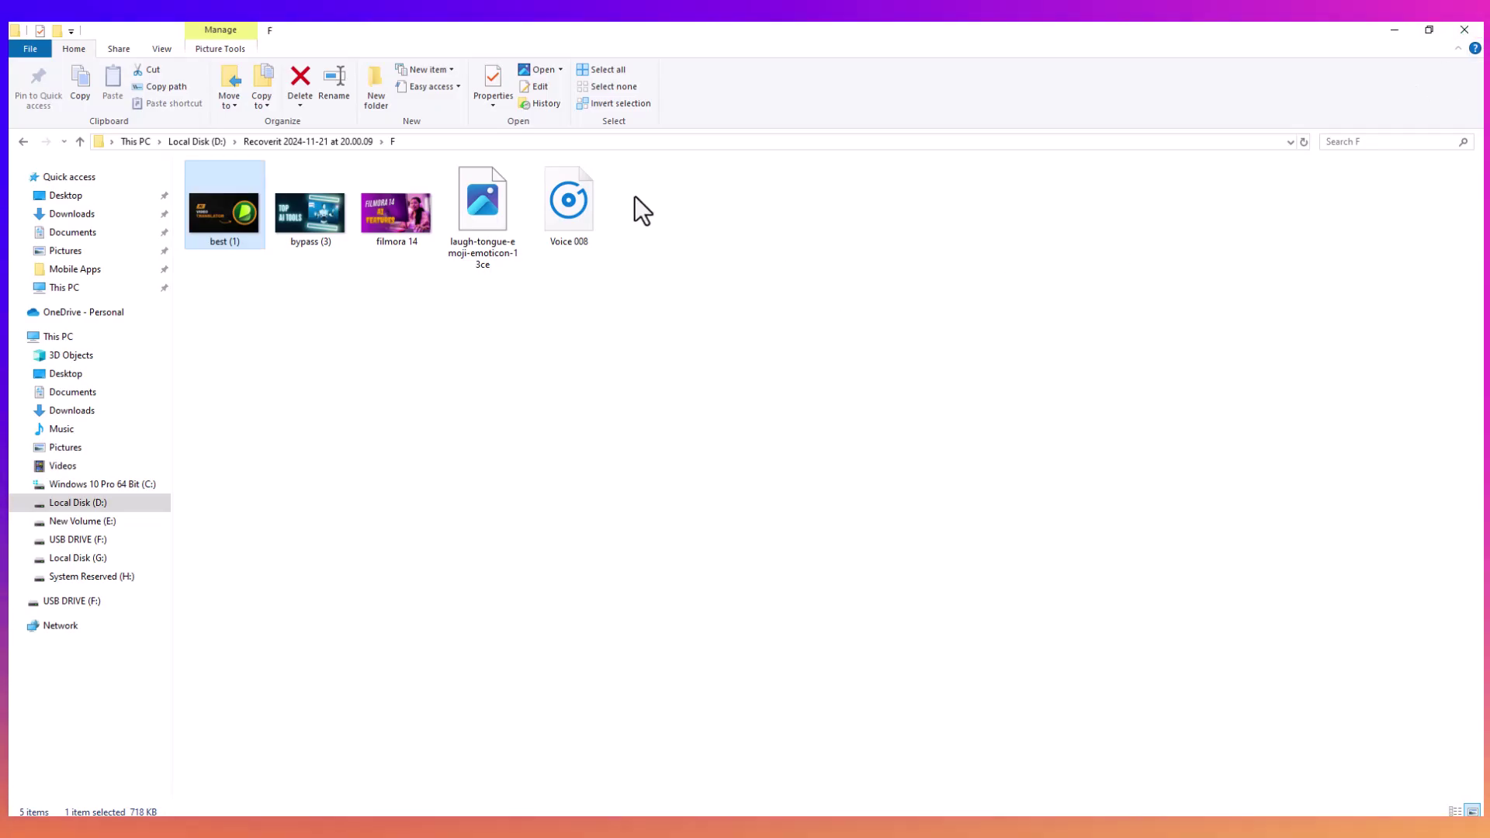
double_click(385, 224)
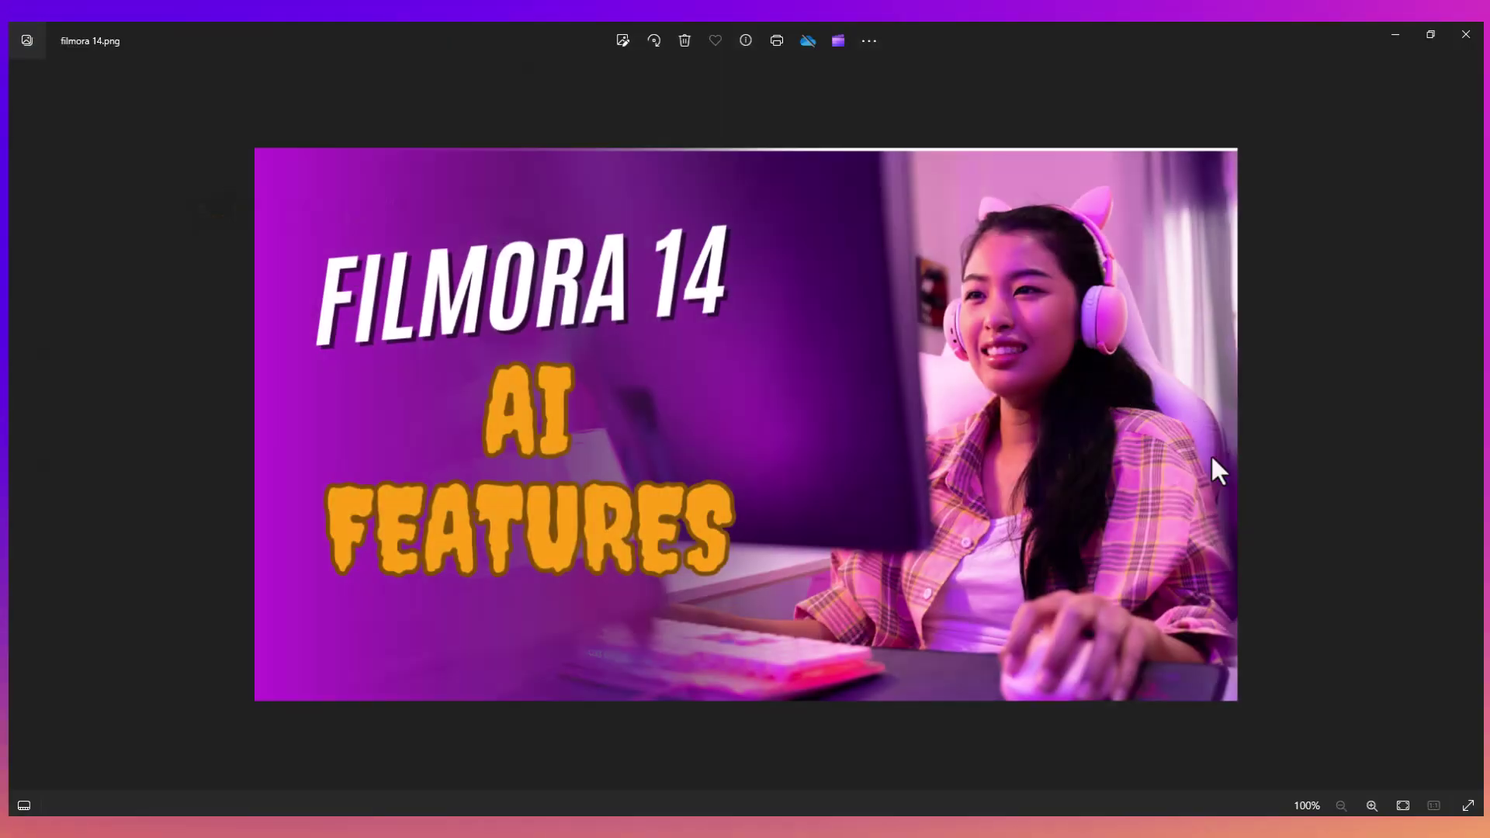
click(1473, 34)
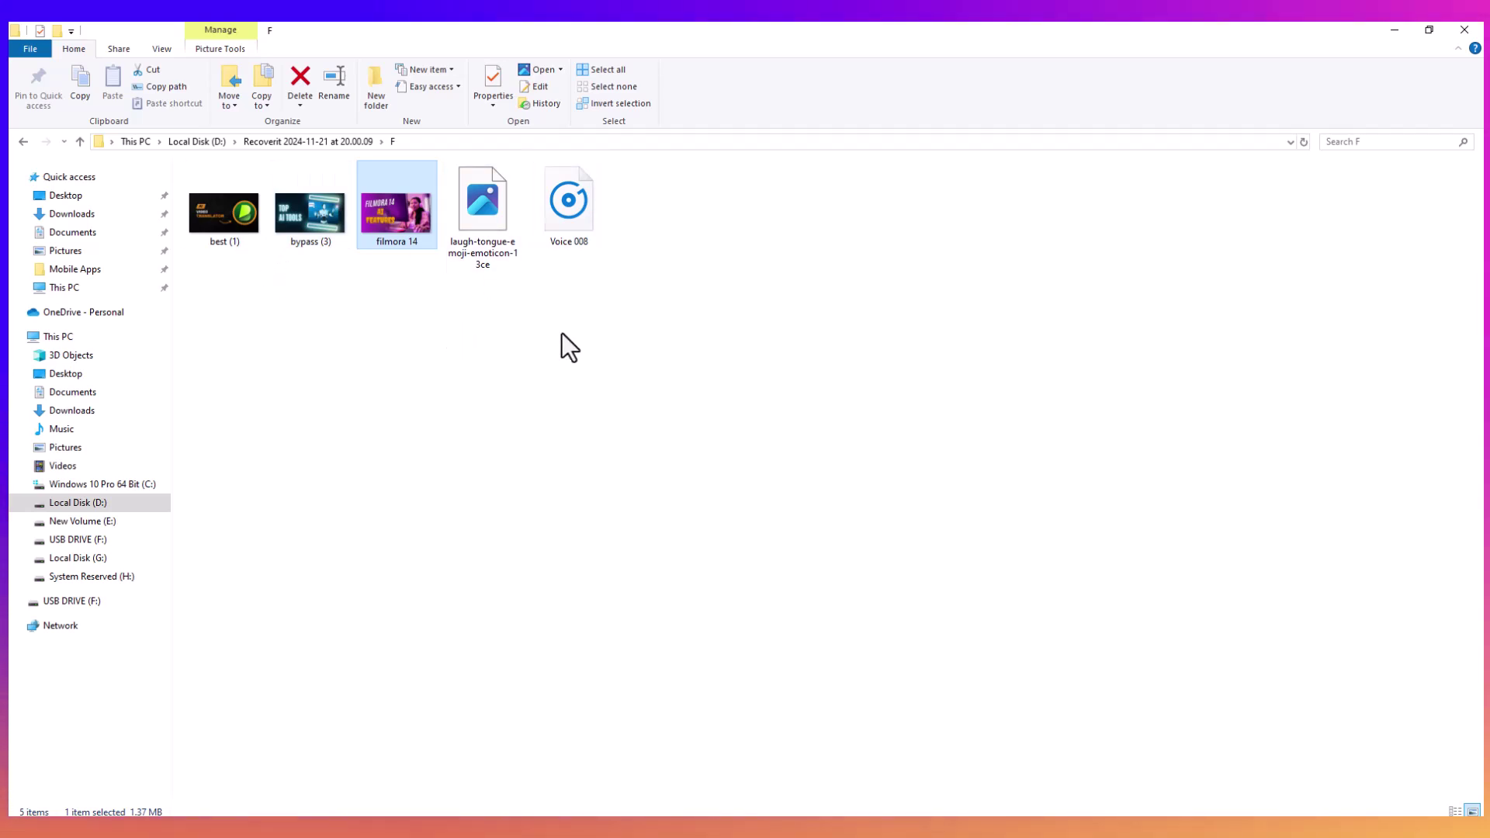
- Play the recovered Voice 008 recording, then close the music player
click(569, 198)
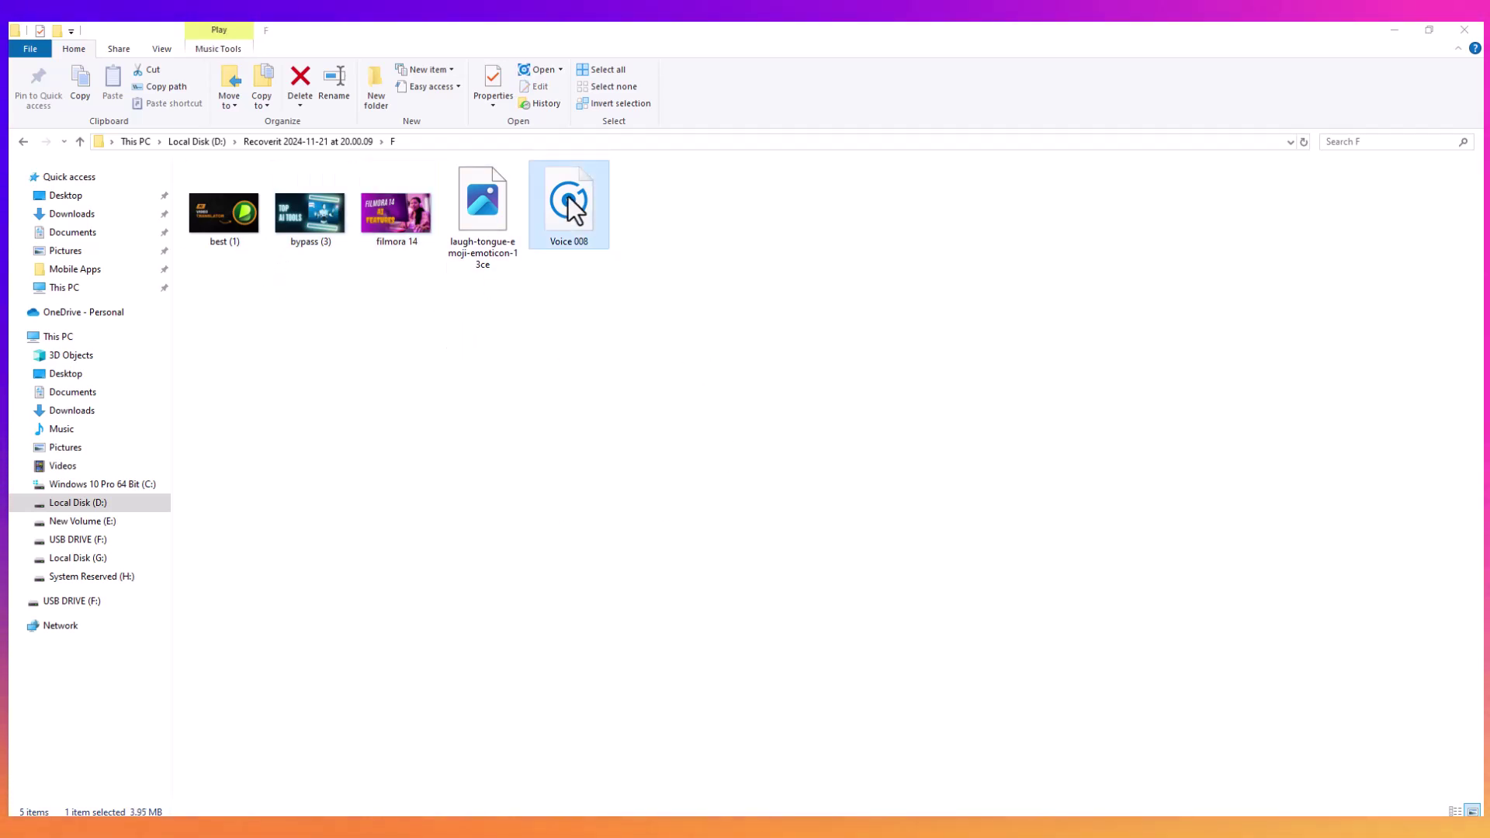
double_click(569, 196)
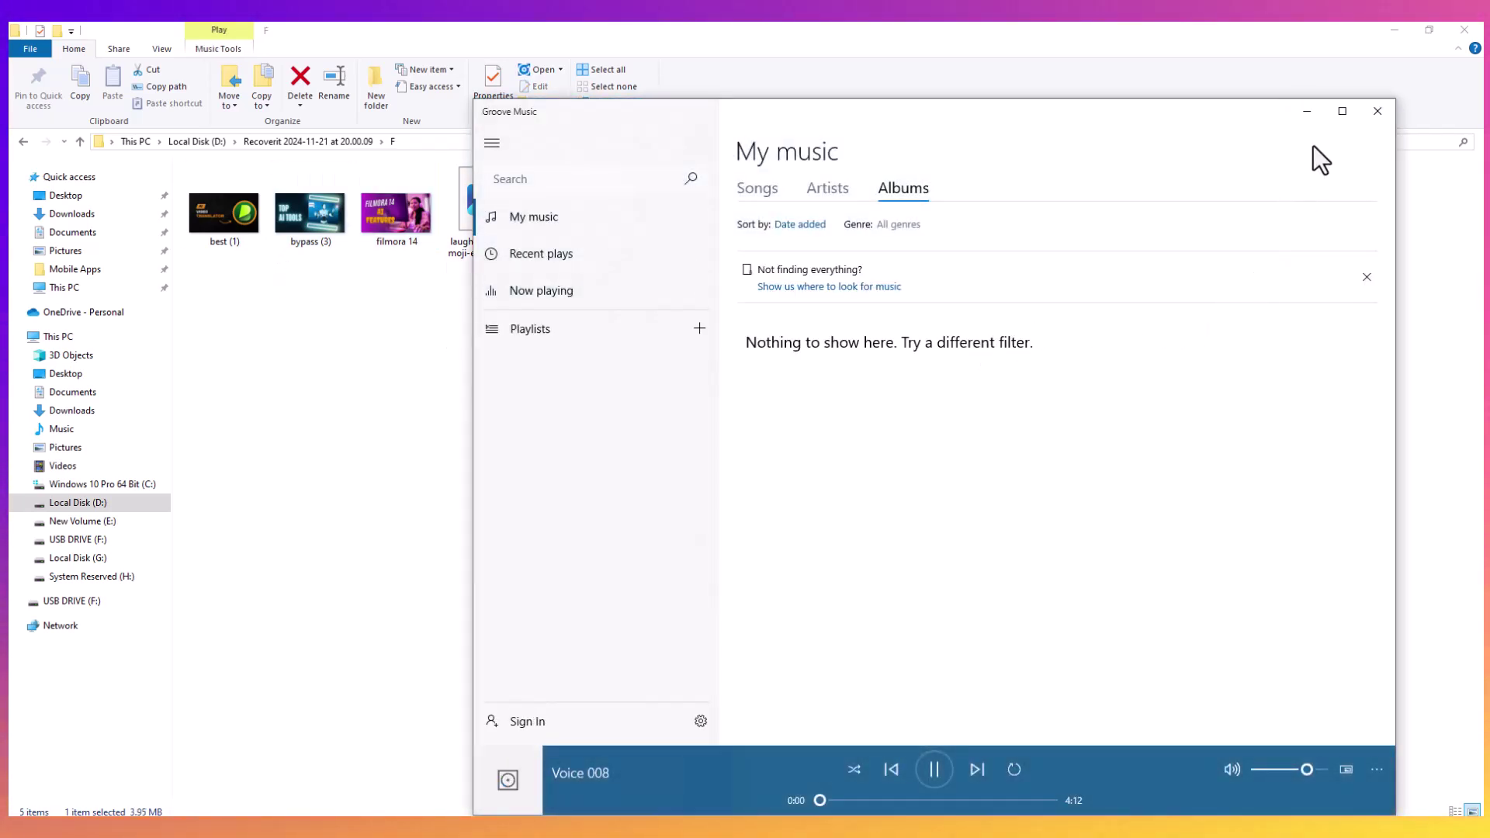
click(1378, 111)
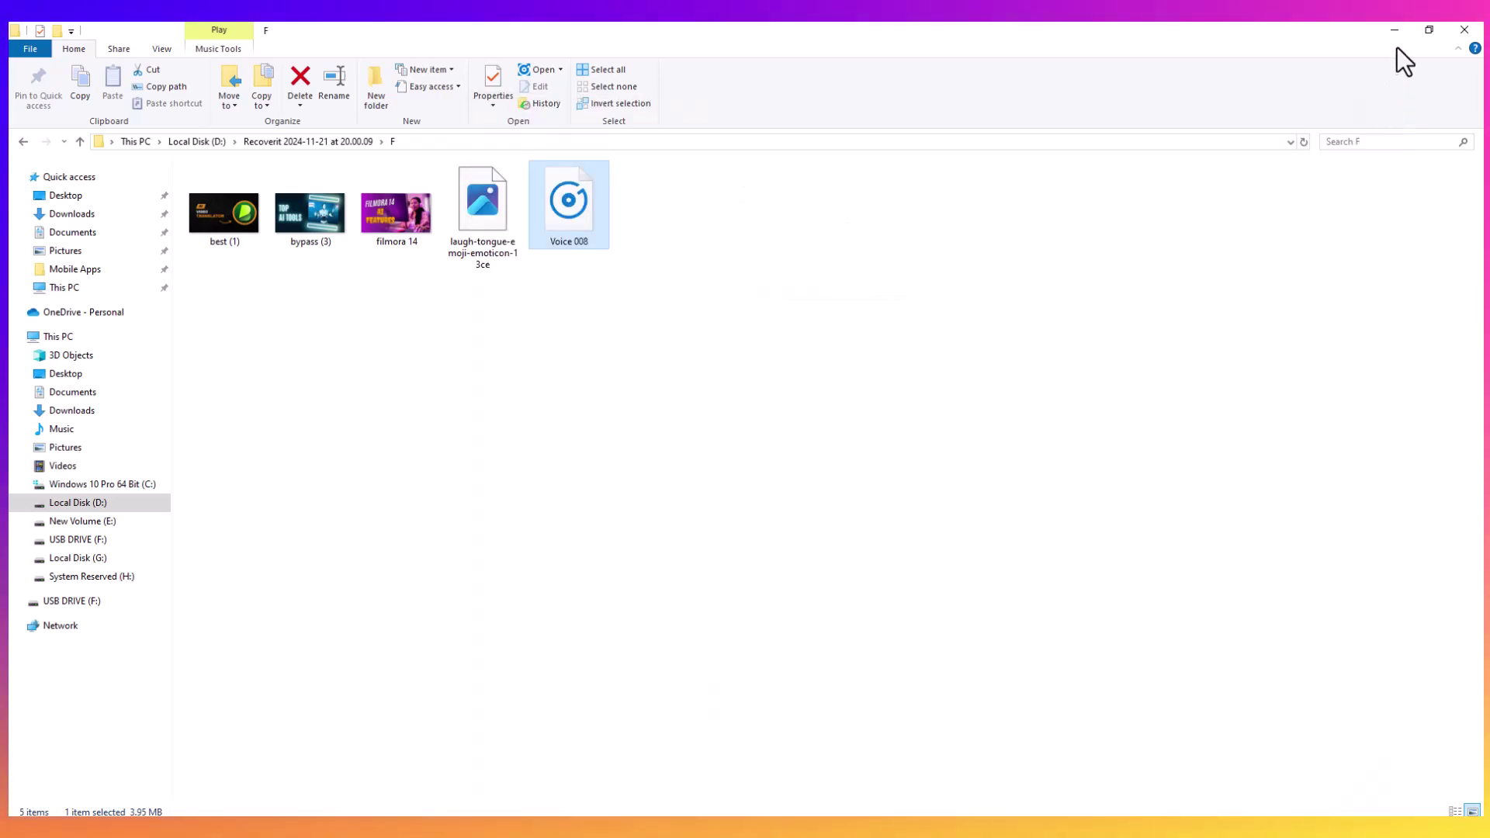
- Close the recovery folder and the '5 files recovered!' dialog, then switch results to list view
click(1464, 29)
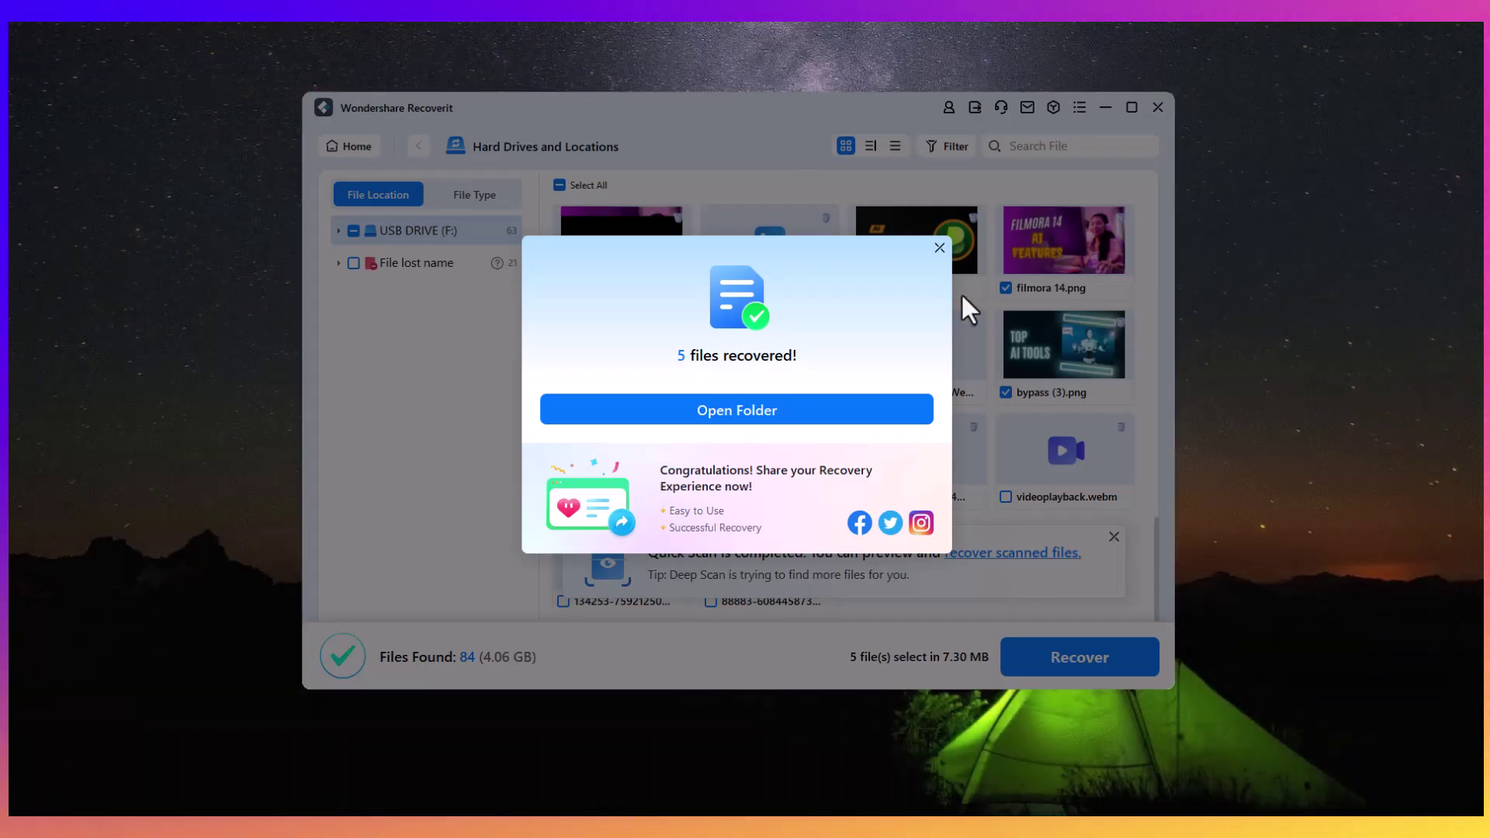
click(939, 249)
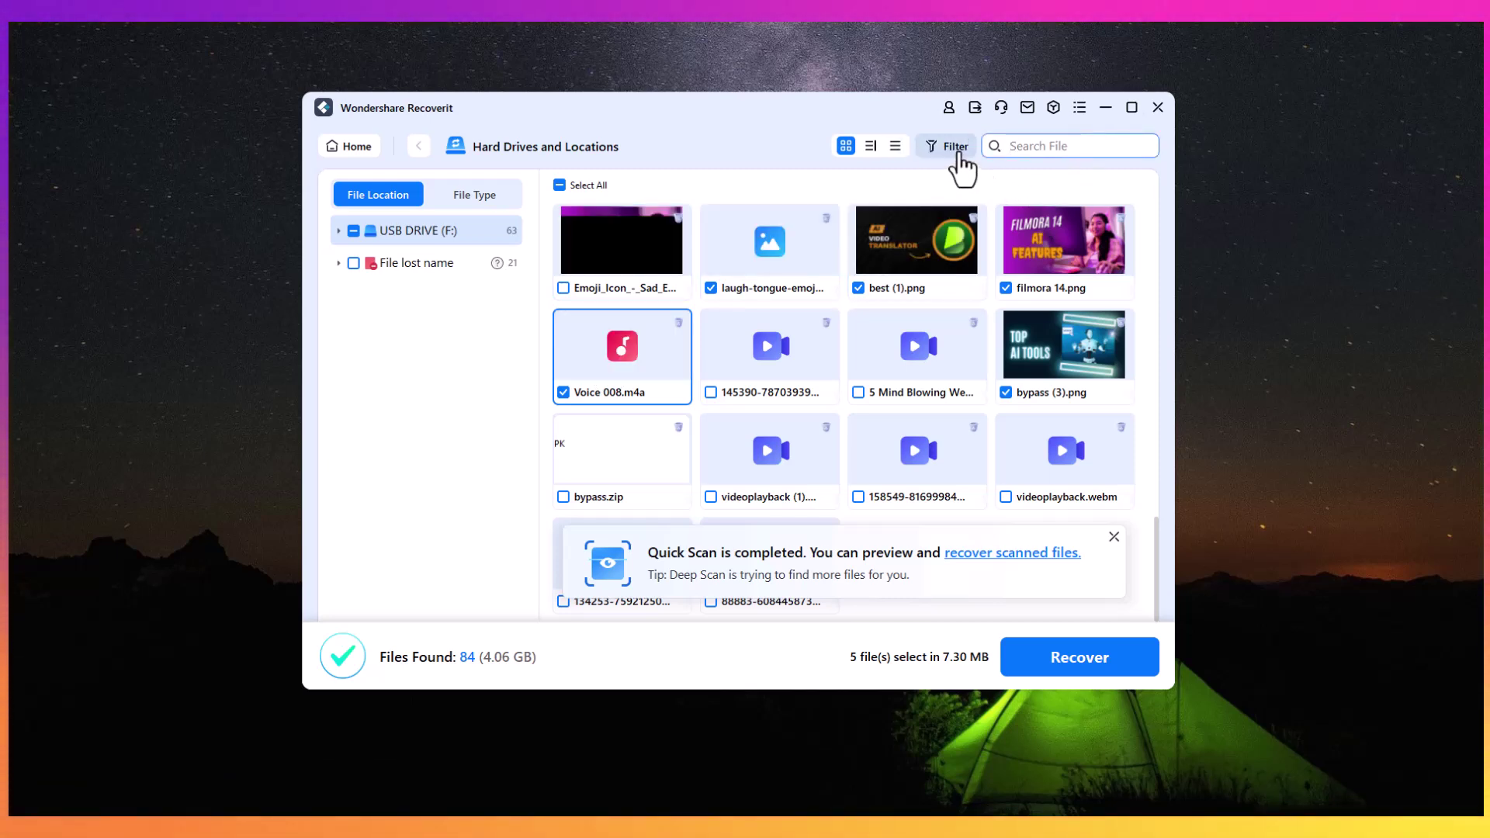
click(895, 147)
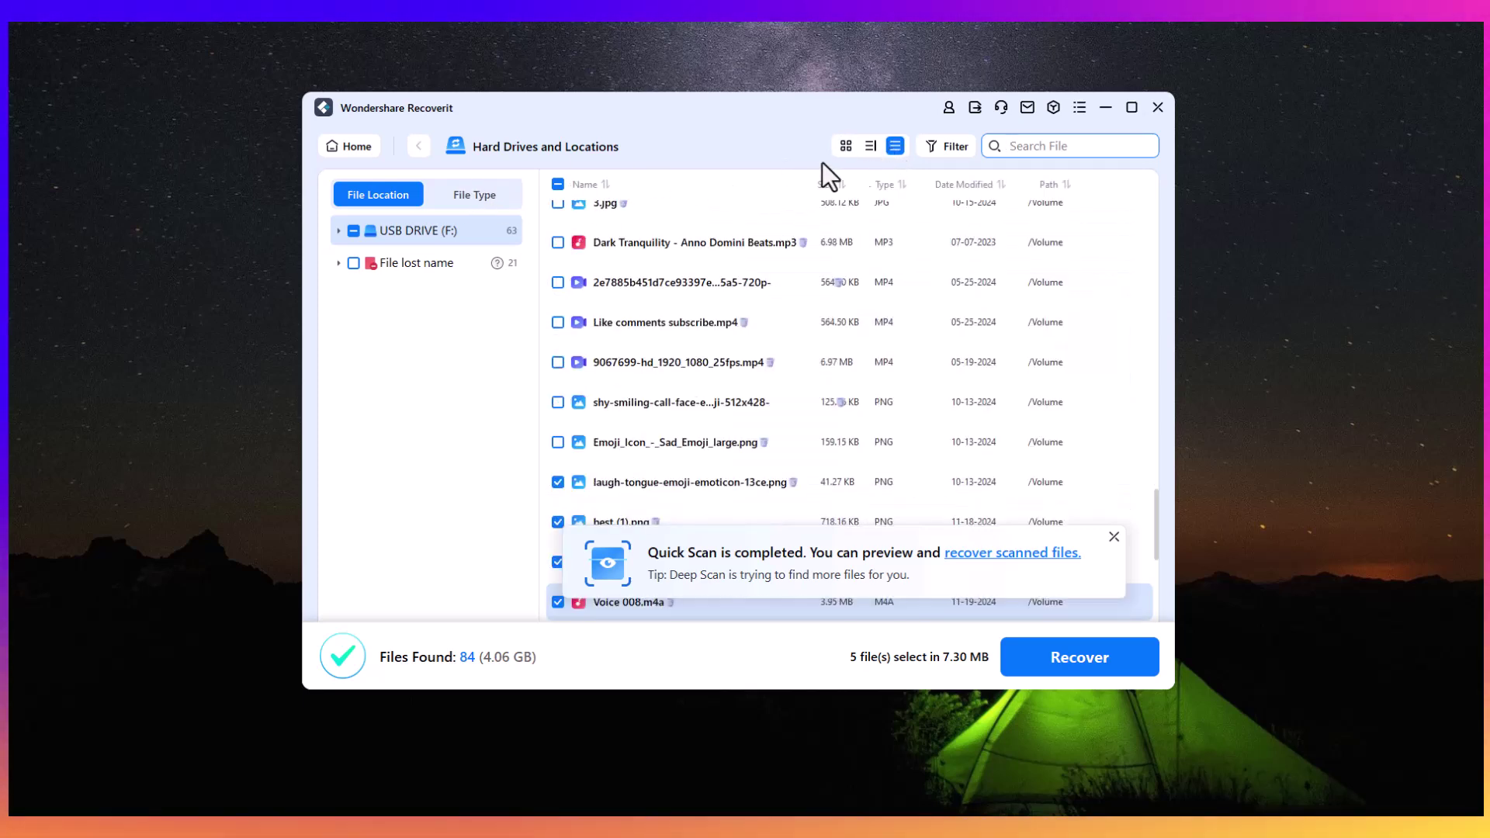
- Switch to the preview-pane view and browse the File Size, Tag, Date Modified, Type and Status filters
click(870, 147)
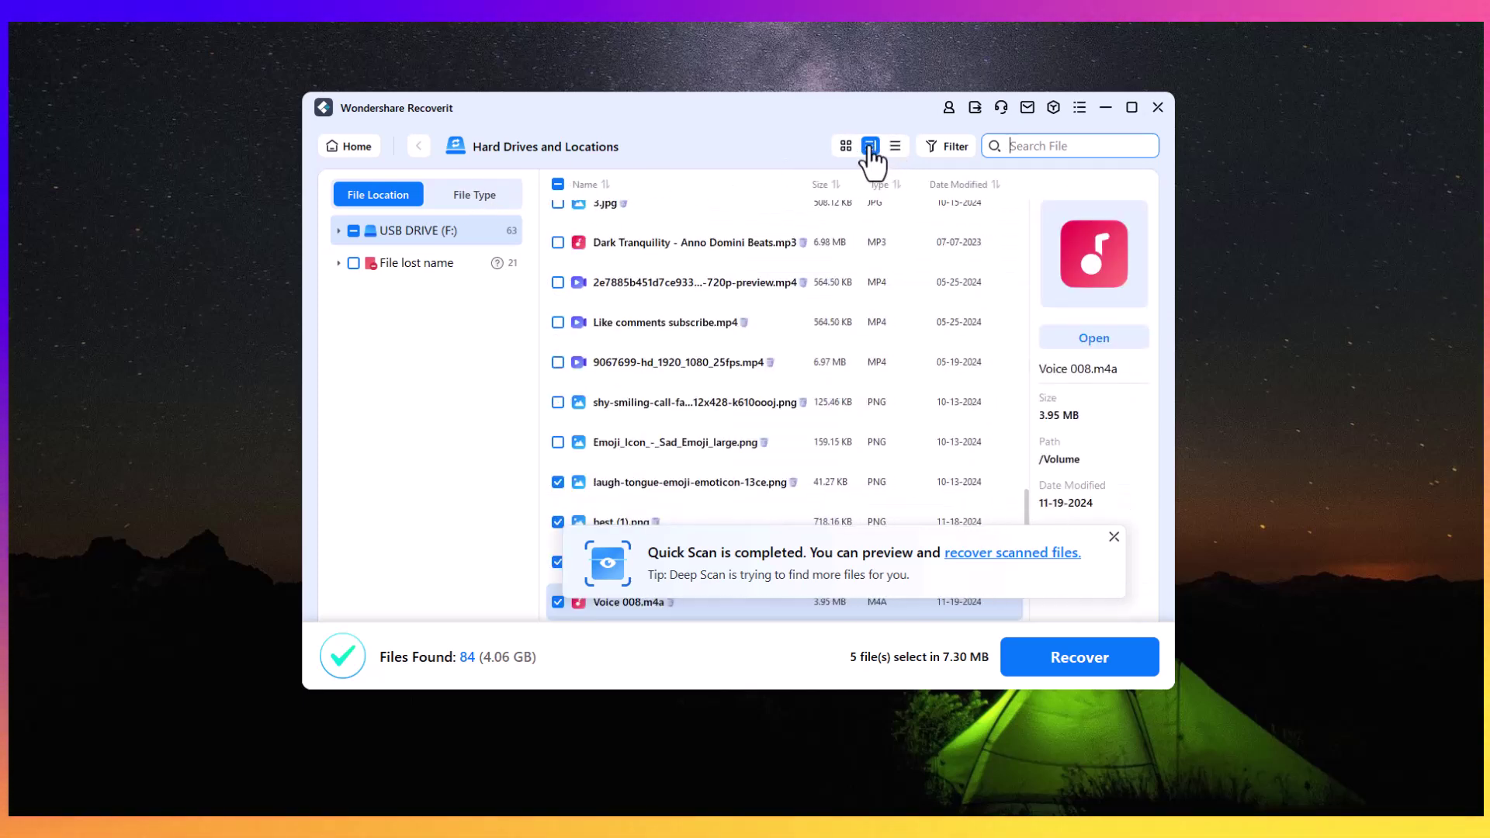
click(951, 146)
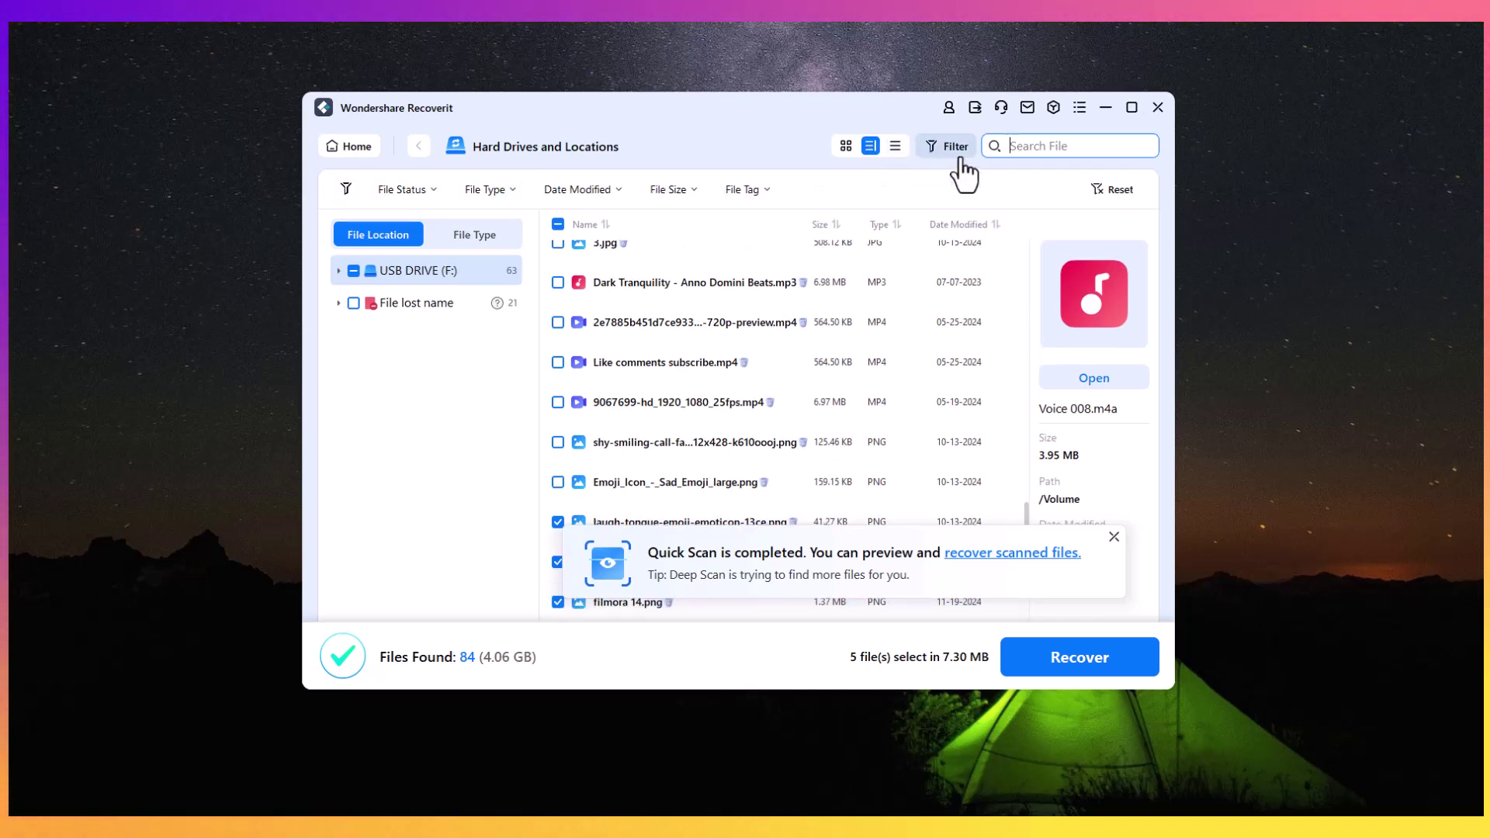
click(673, 191)
click(749, 189)
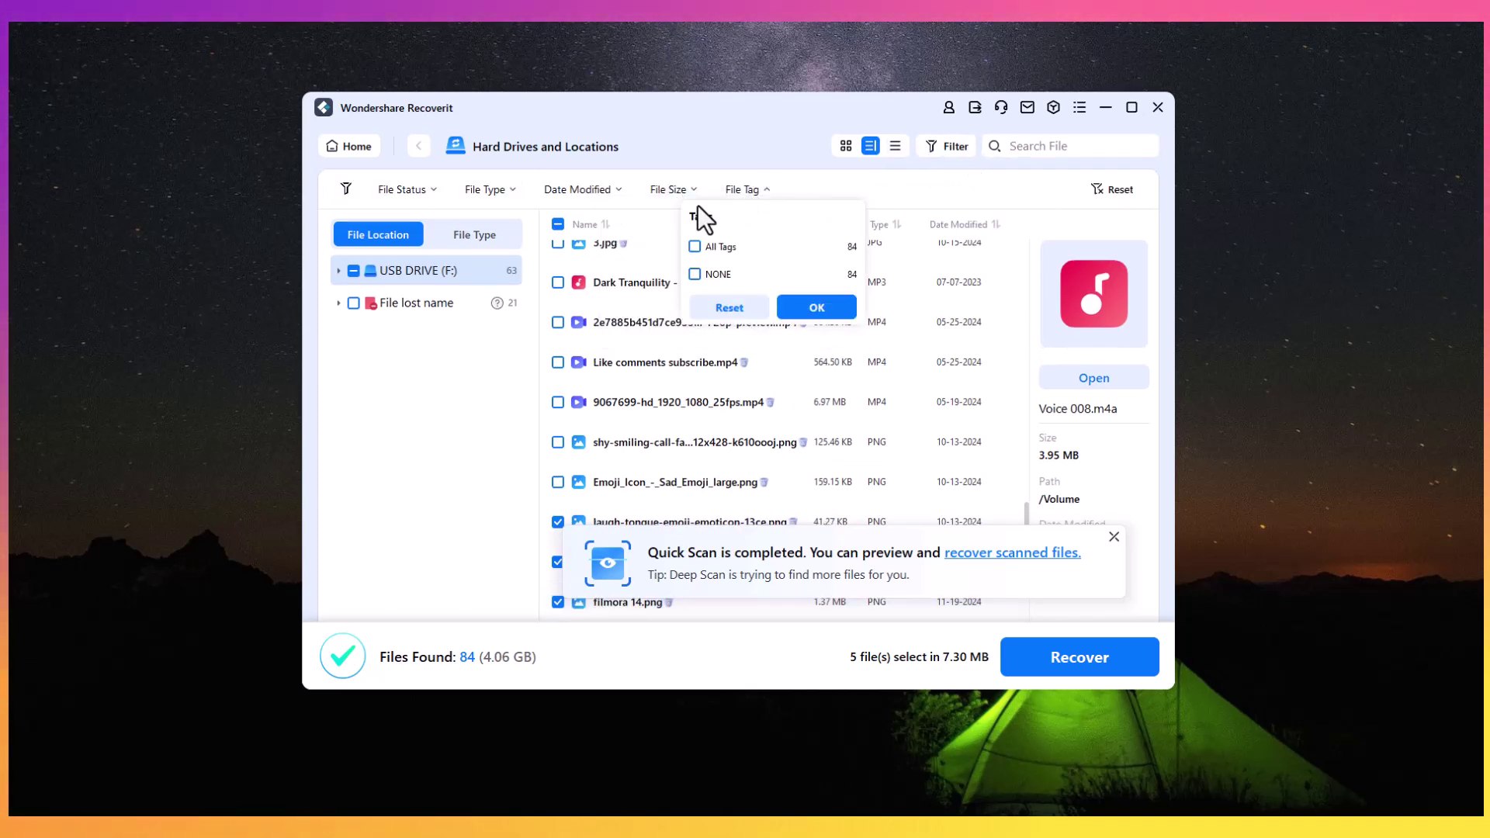
click(577, 194)
click(576, 194)
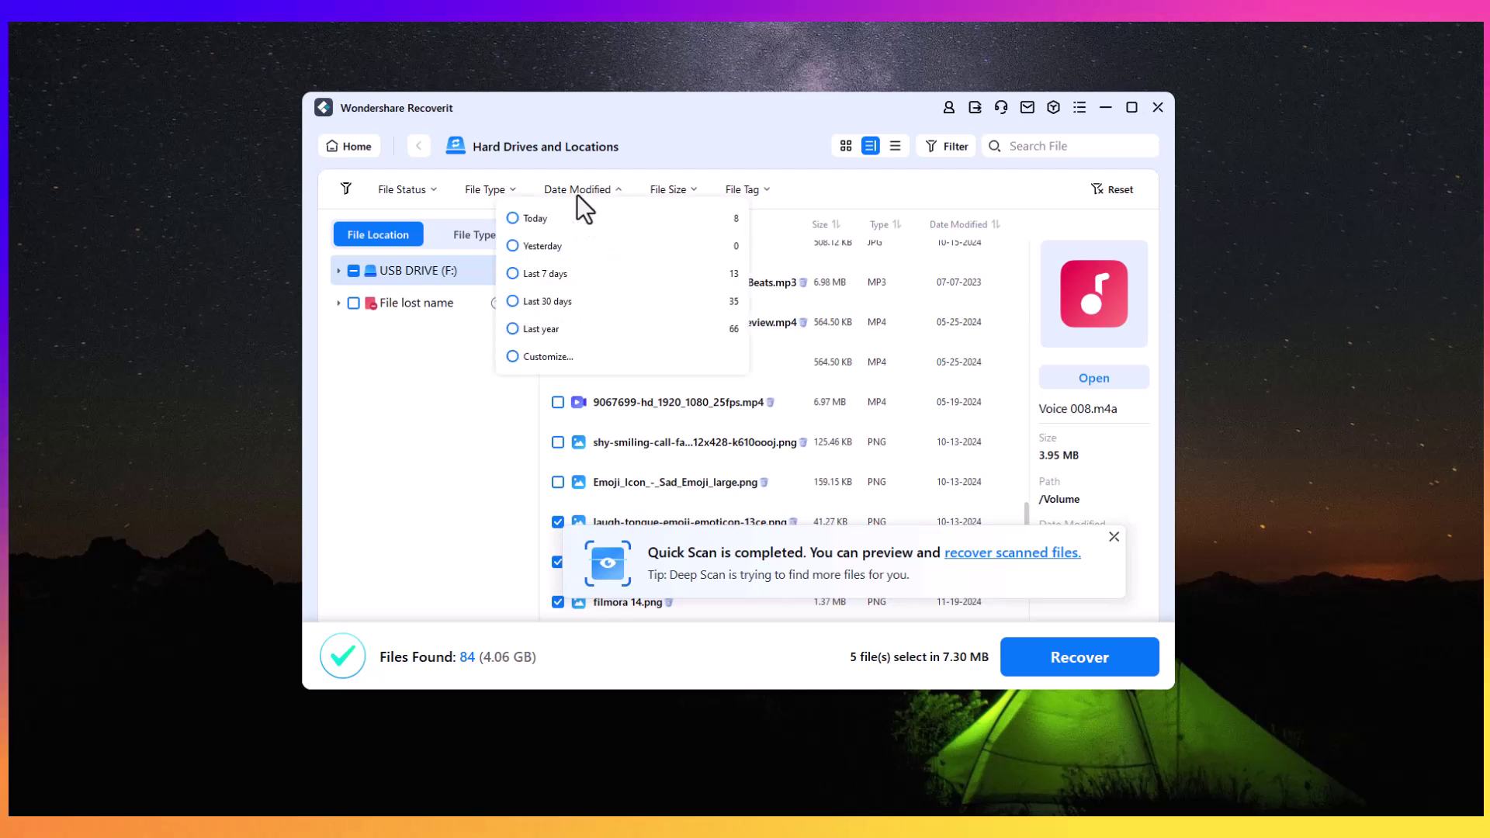
click(476, 198)
click(478, 199)
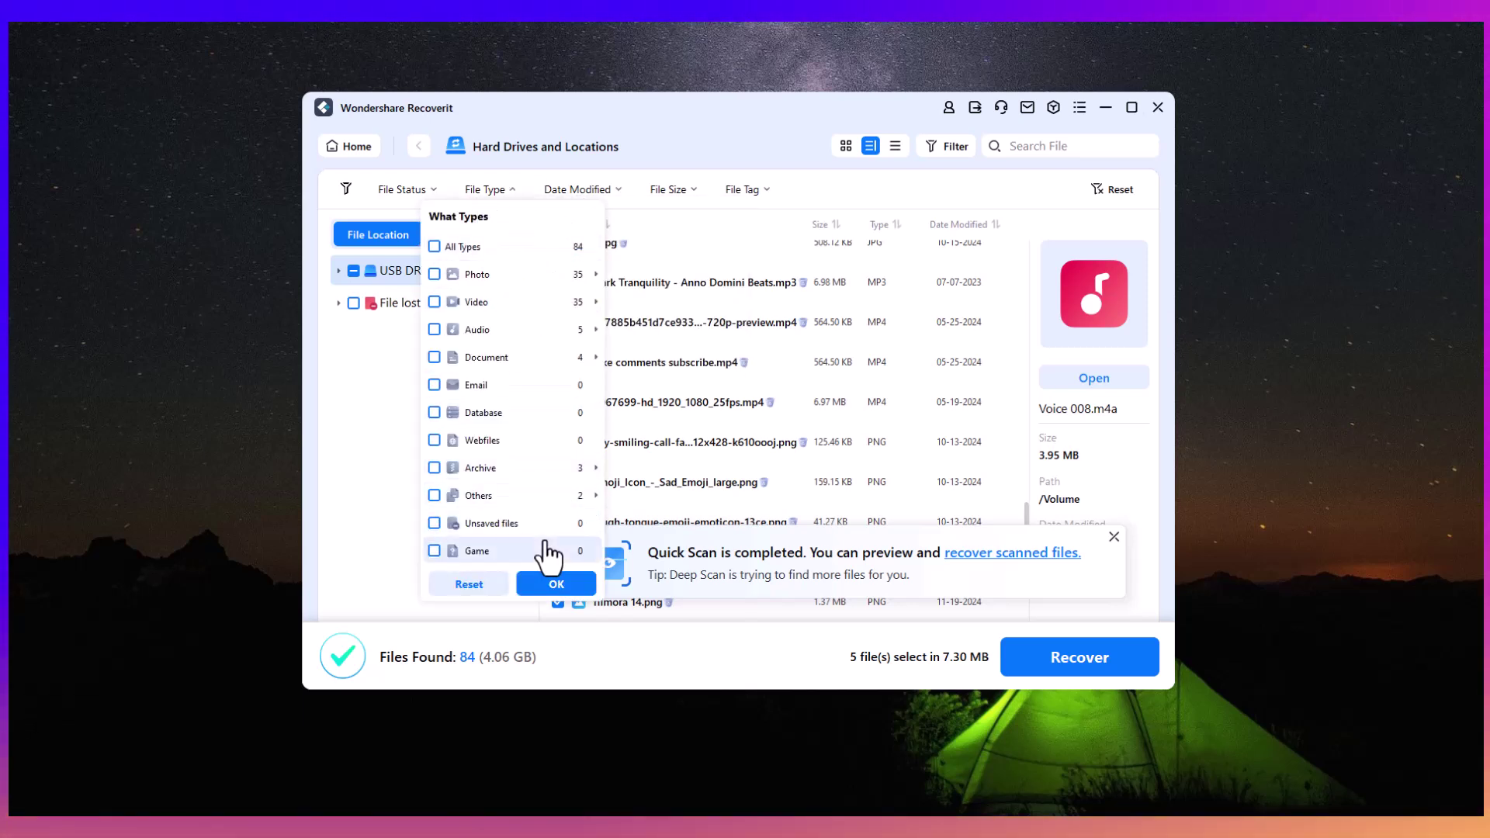
click(404, 190)
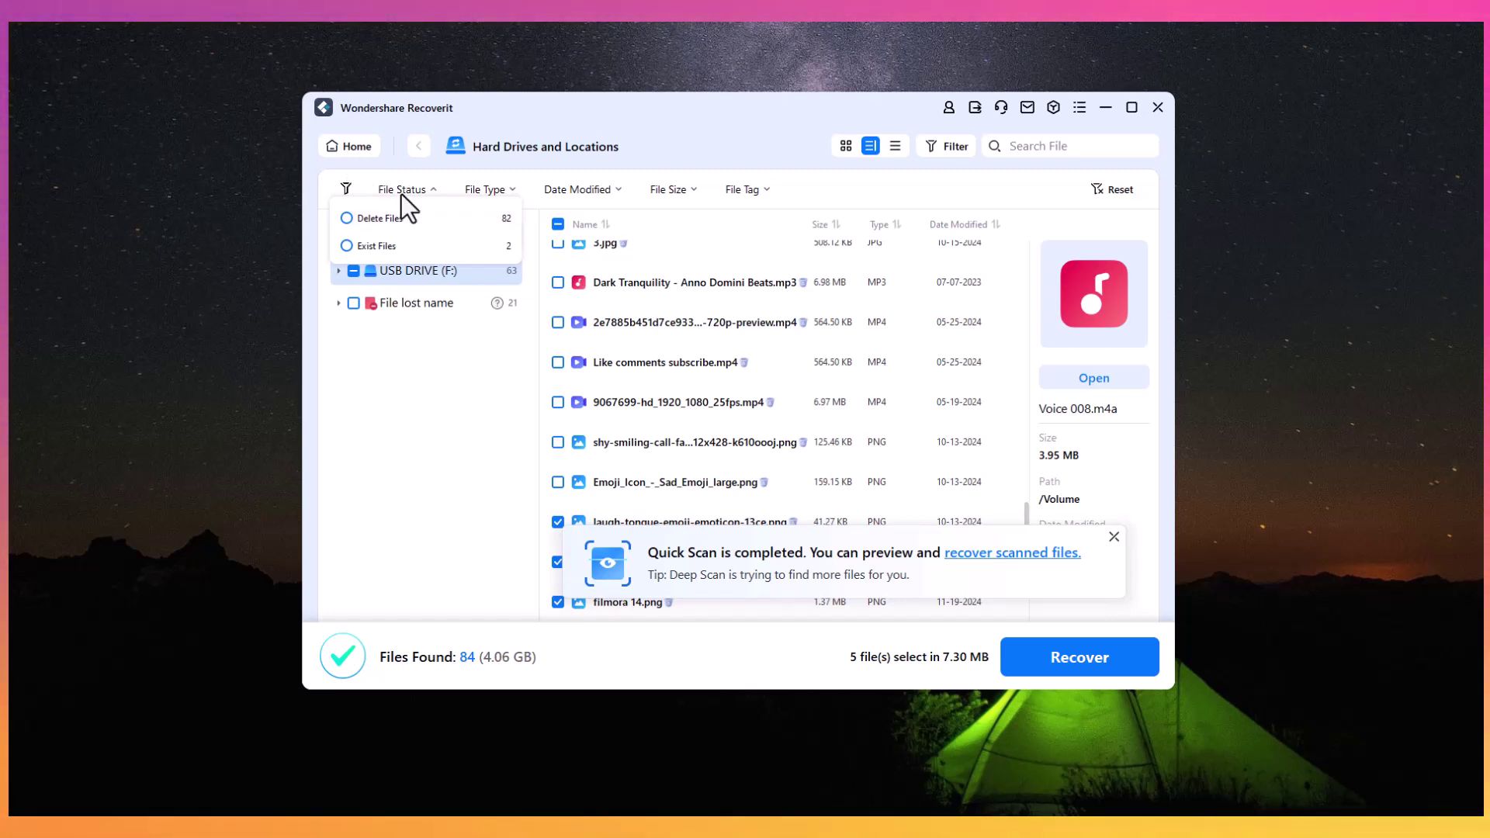
- Close the status filter, confirm going Back to the homepage, and scroll the drive list
click(440, 465)
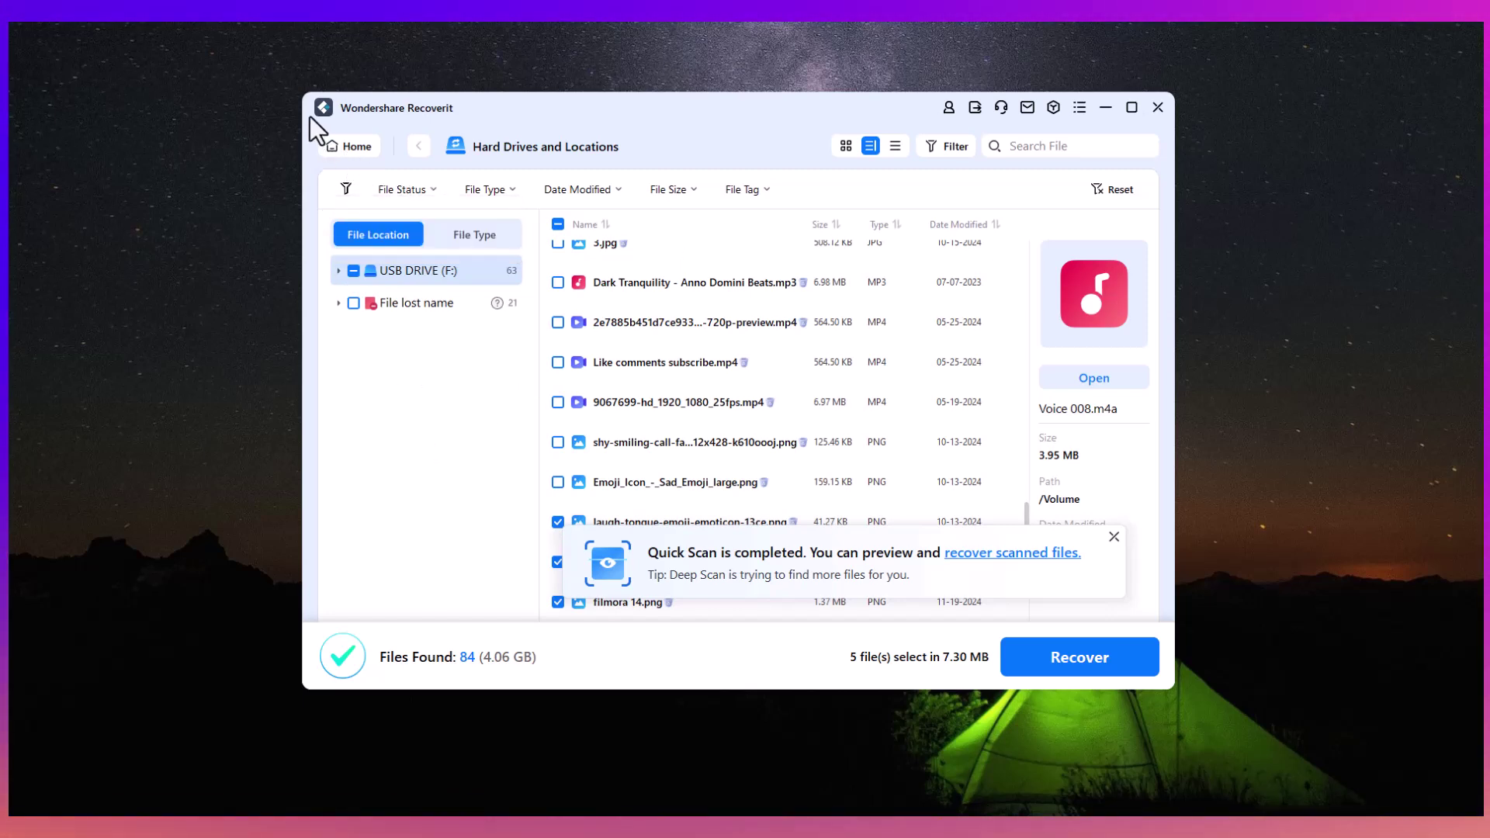
click(349, 146)
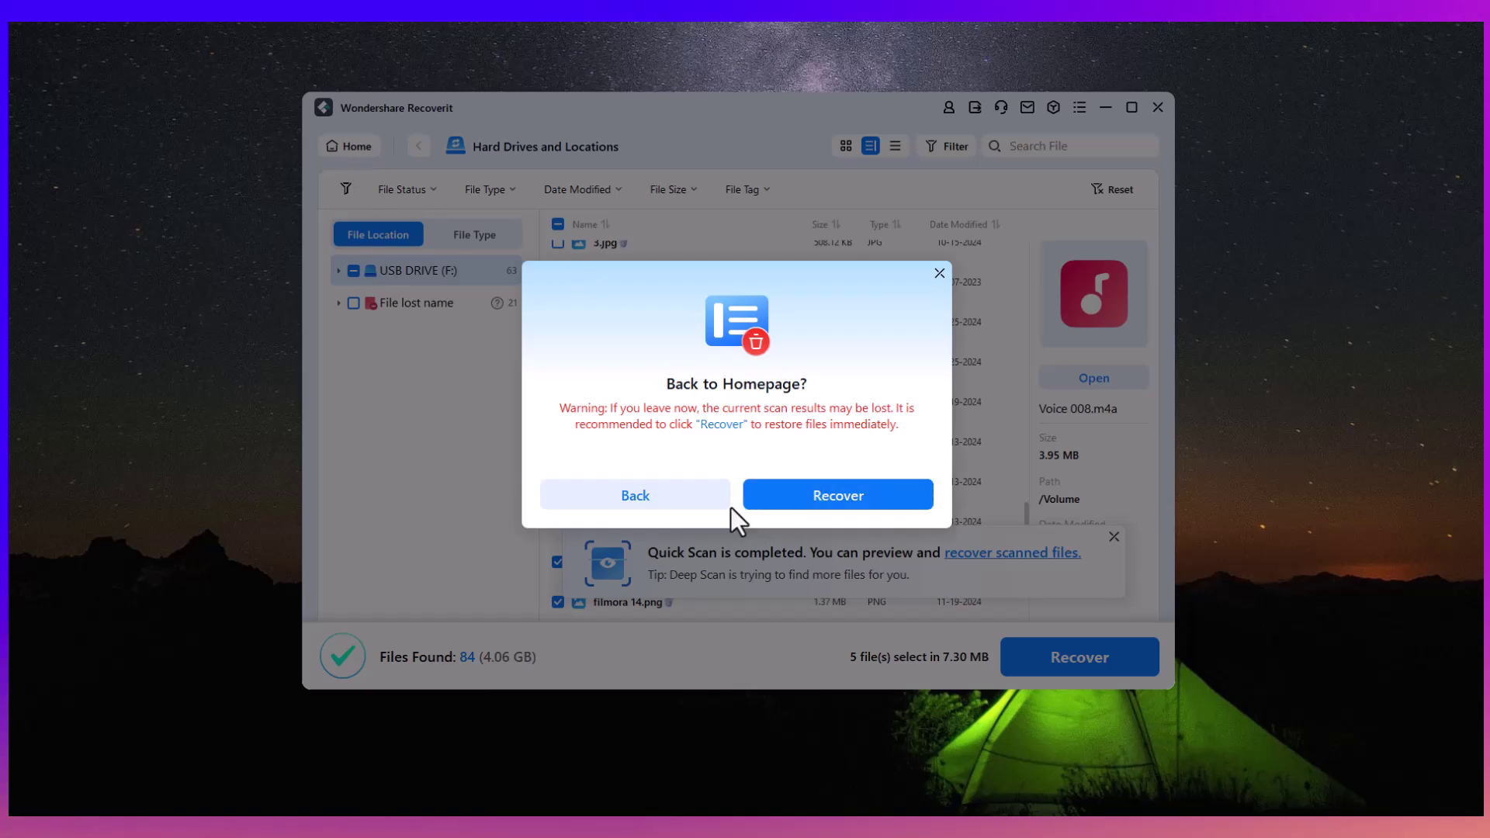
click(671, 503)
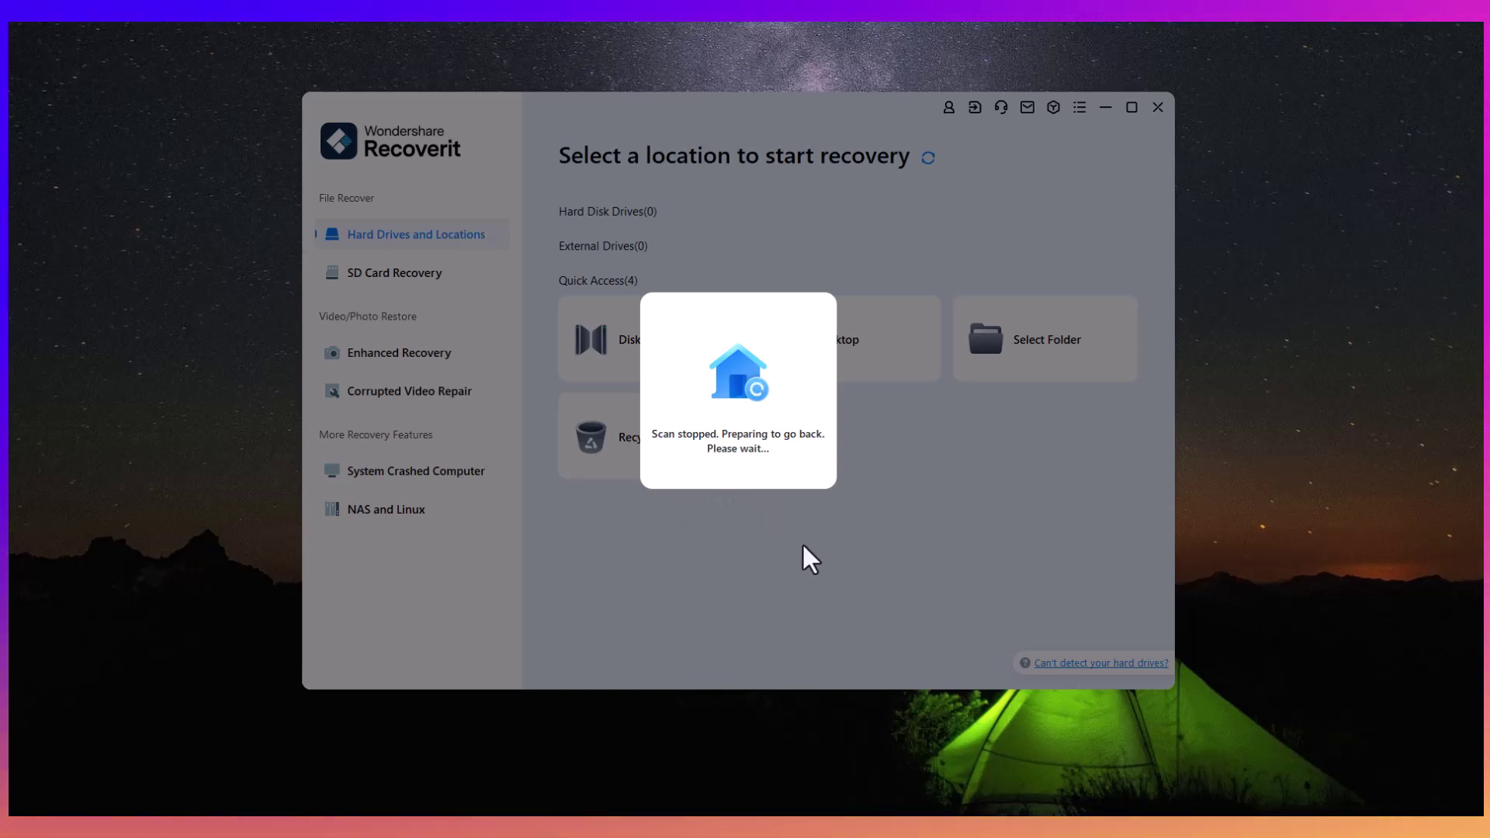
click(821, 308)
scroll(741, 496, down, 3)
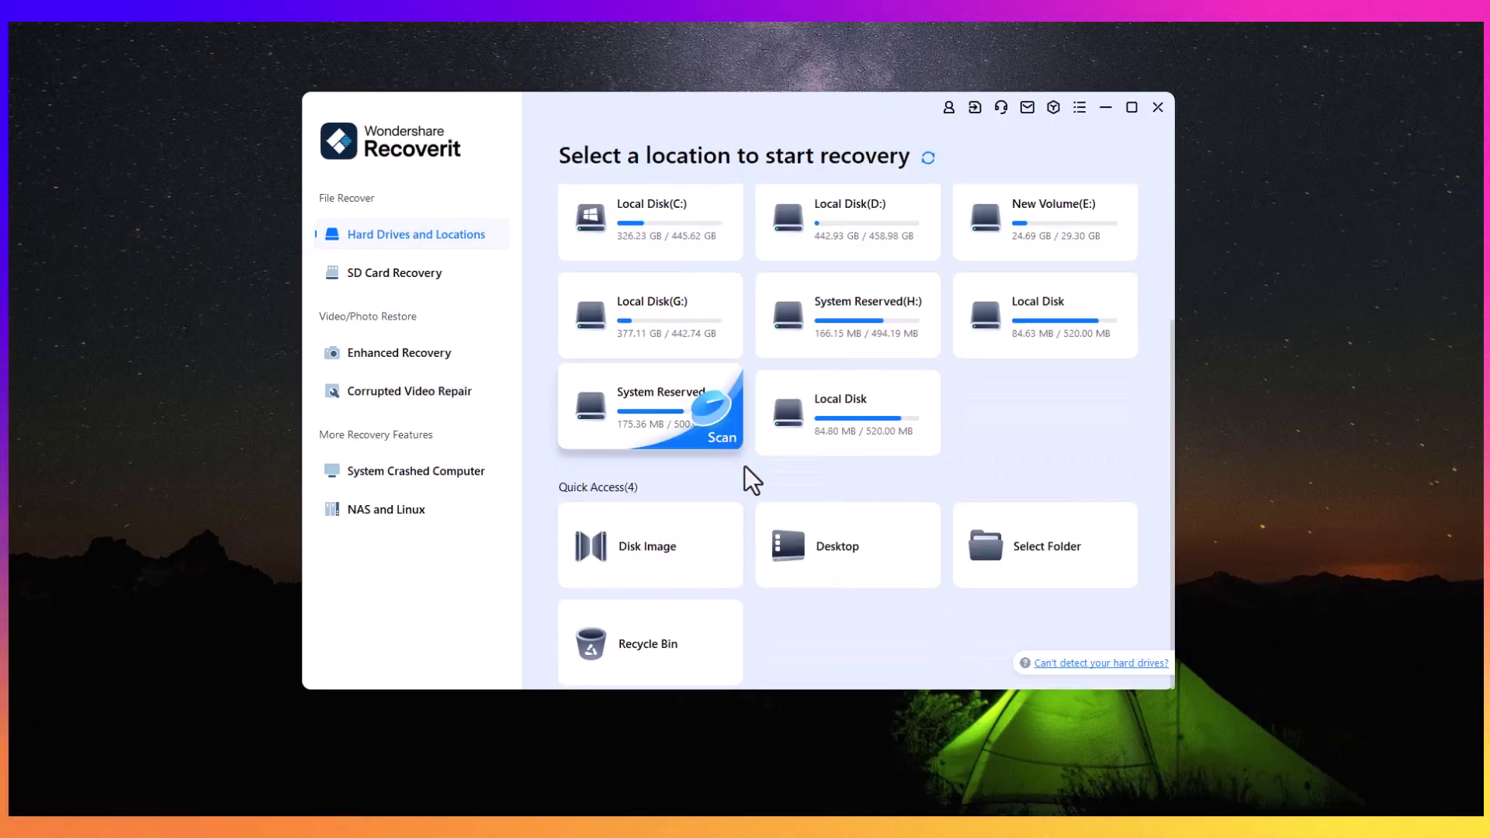